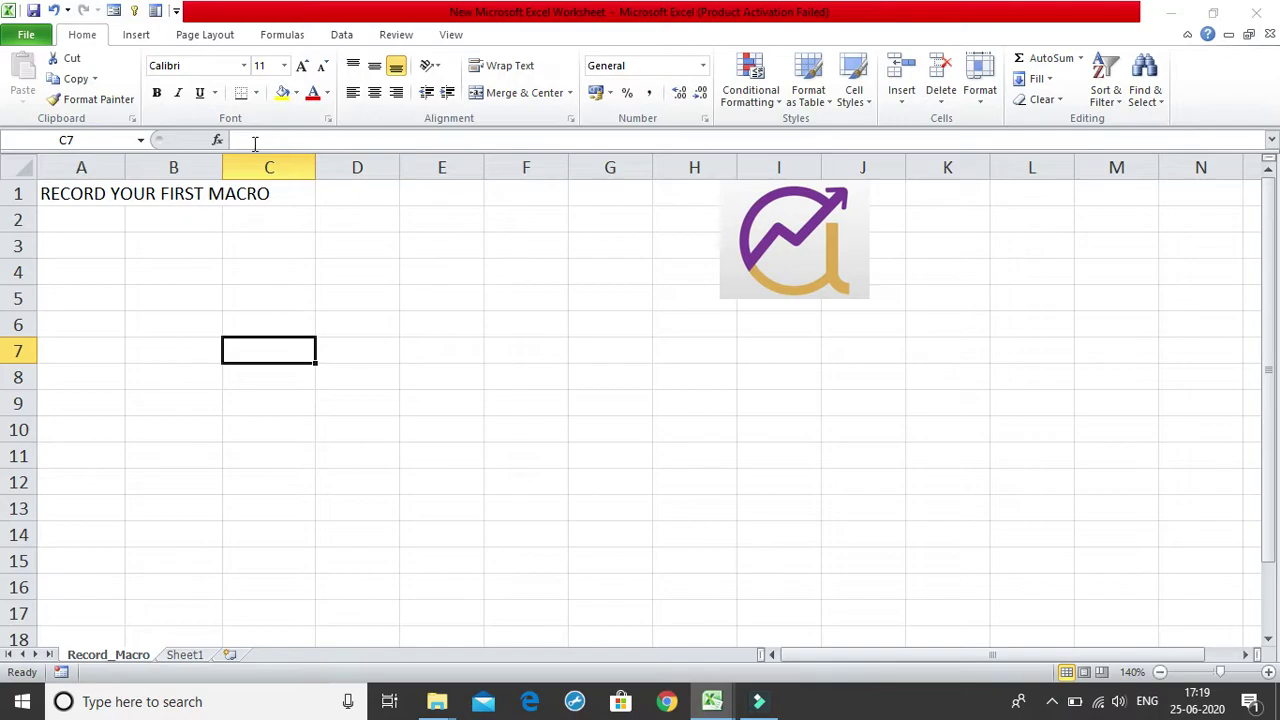
Enable the Developer tab in the ribbon customization options and display its commands.
{"action": "left_click", "coordinate": [44, 36]}
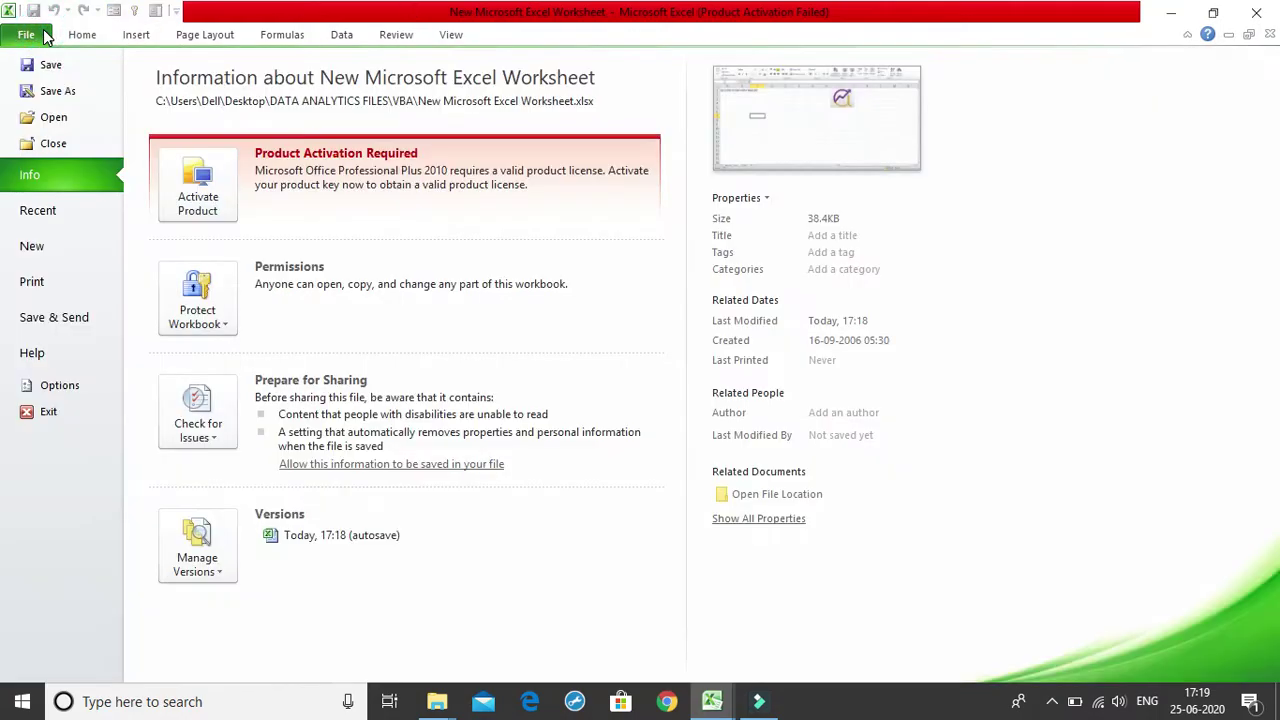
{"action": "left_click", "coordinate": [72, 388]}
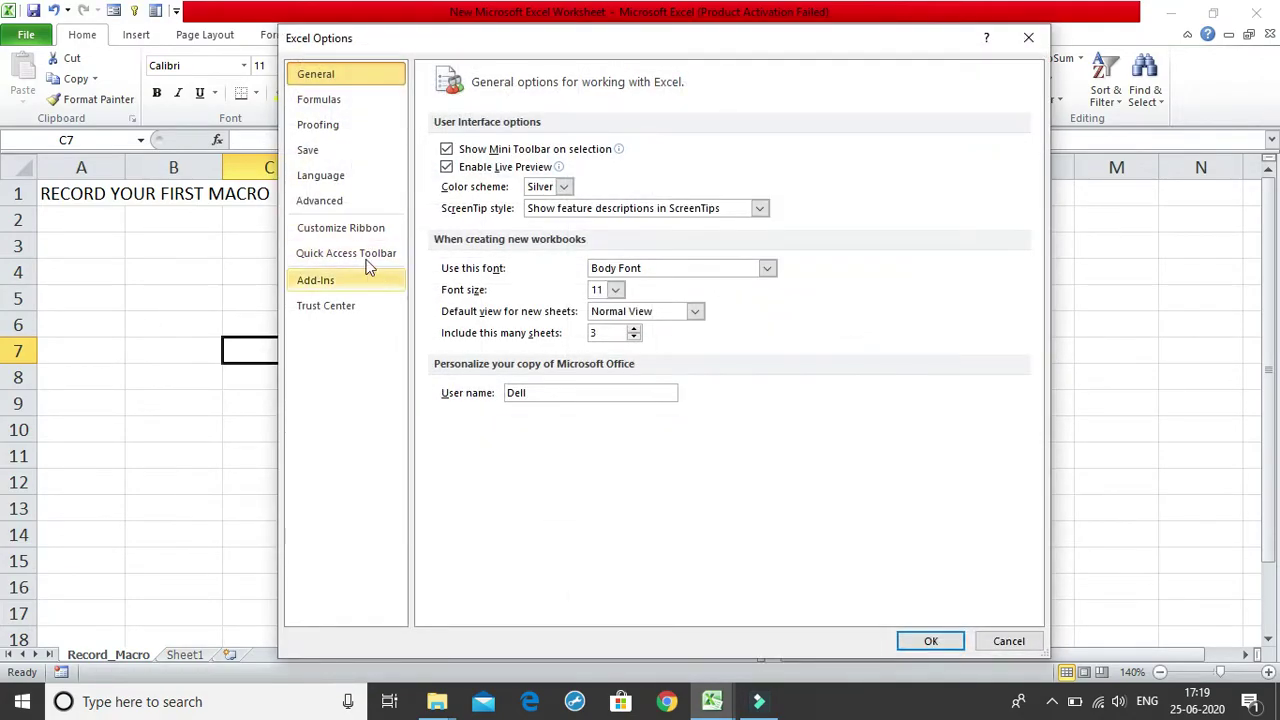
{"action": "left_click", "coordinate": [356, 226]}
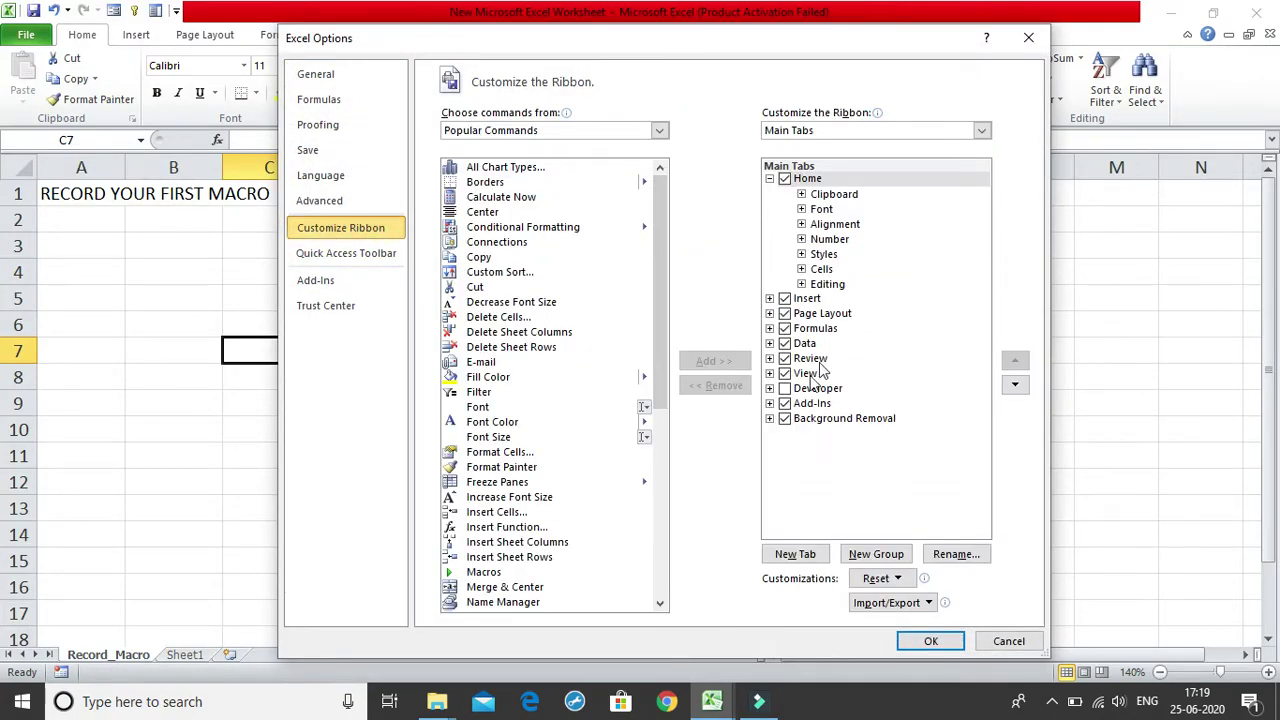
{"action": "left_click", "coordinate": [785, 388]}
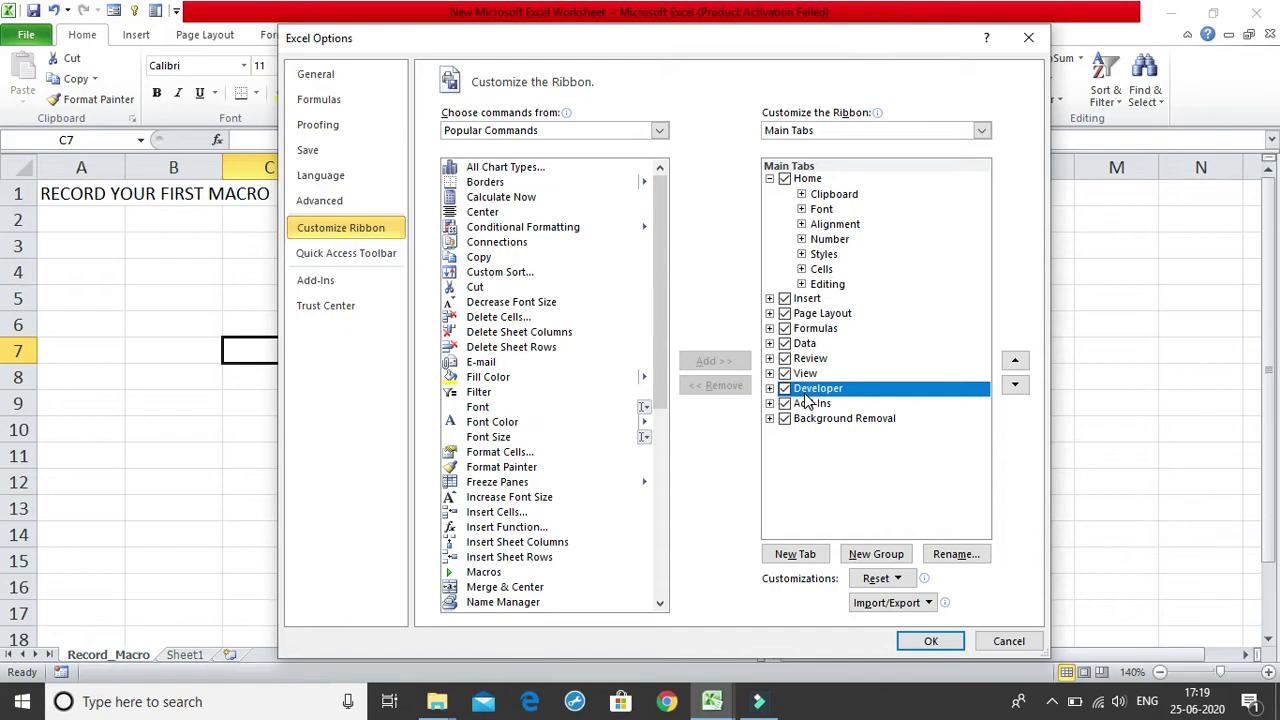
{"action": "left_click", "coordinate": [909, 648]}
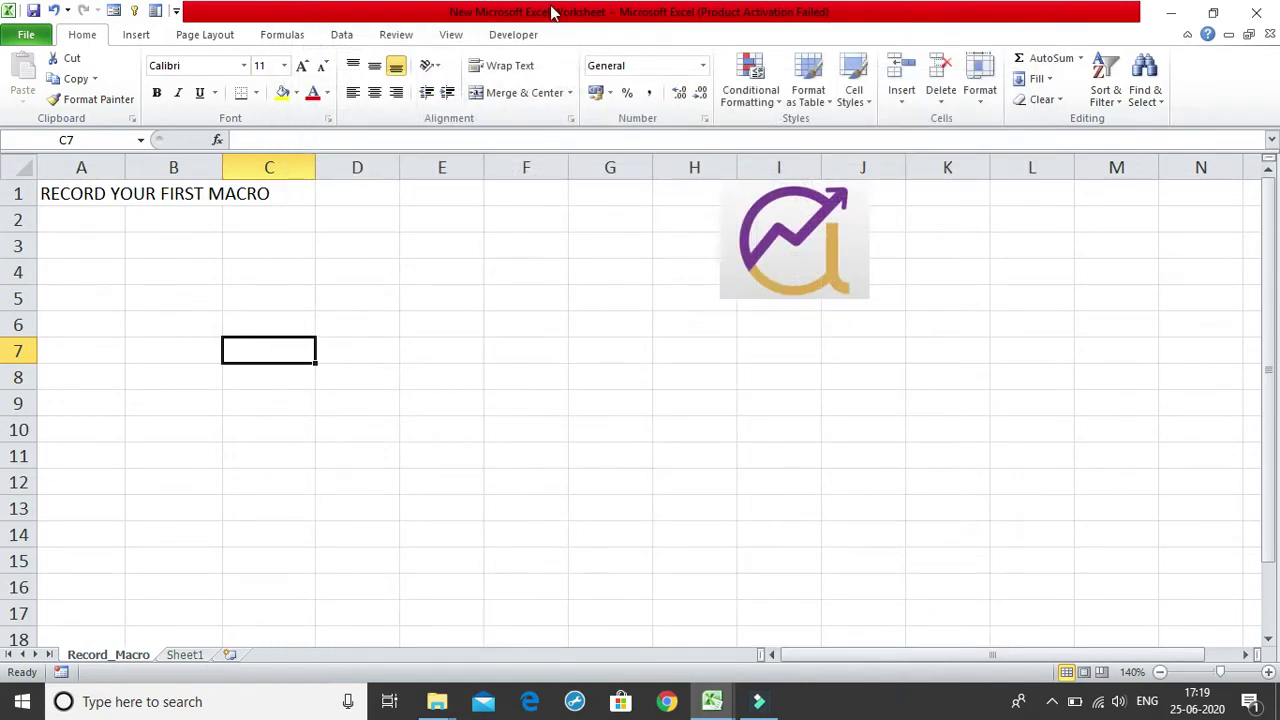
{"action": "left_click", "coordinate": [497, 34]}
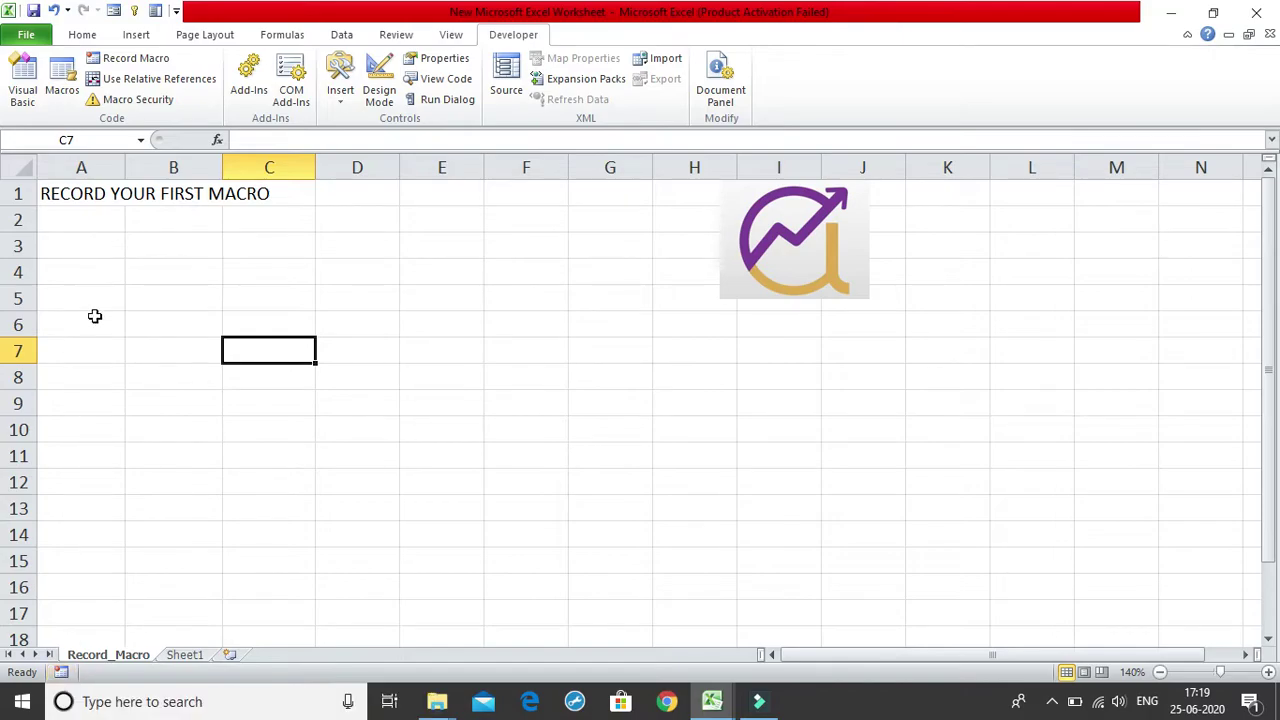
Start recording a macro named First_Macro, stored in This Workbook, with shortcut Ctrl+Shift+F and description "Formatting First Row".
{"action": "left_click", "coordinate": [60, 674]}
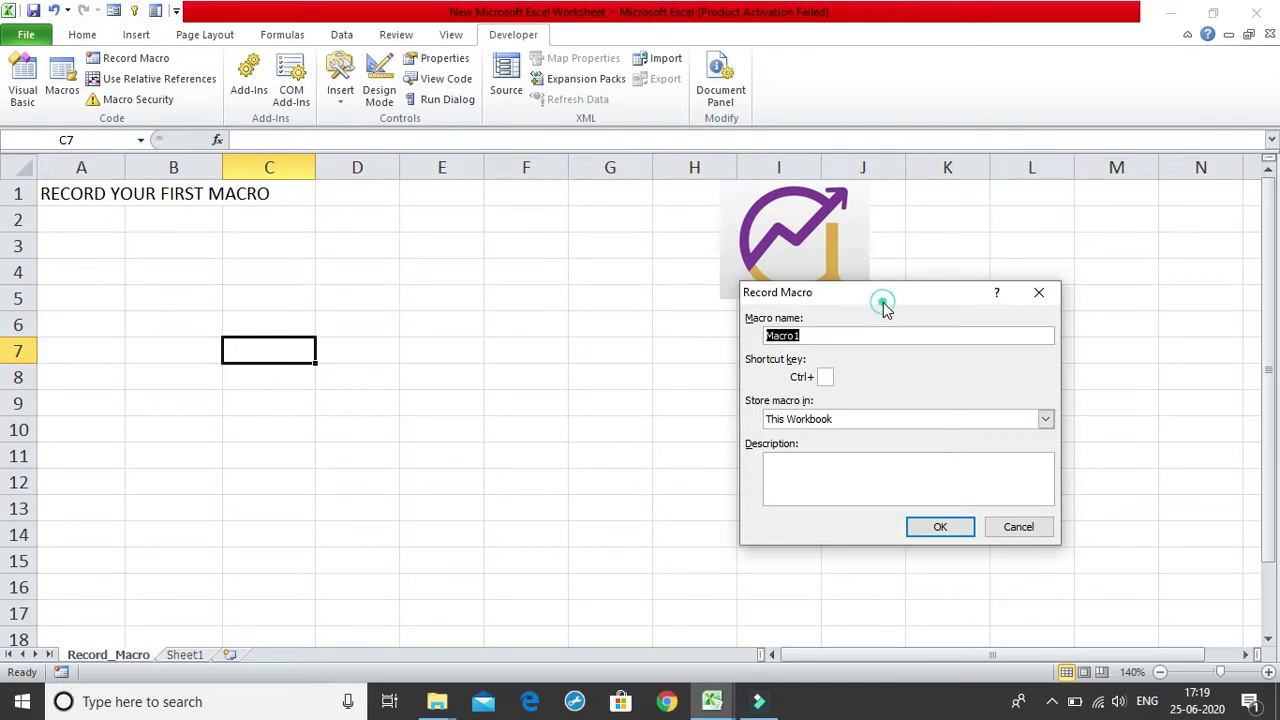
{"action": "left_click_drag", "start_coordinate": [872, 300], "coordinate": [555, 229]}
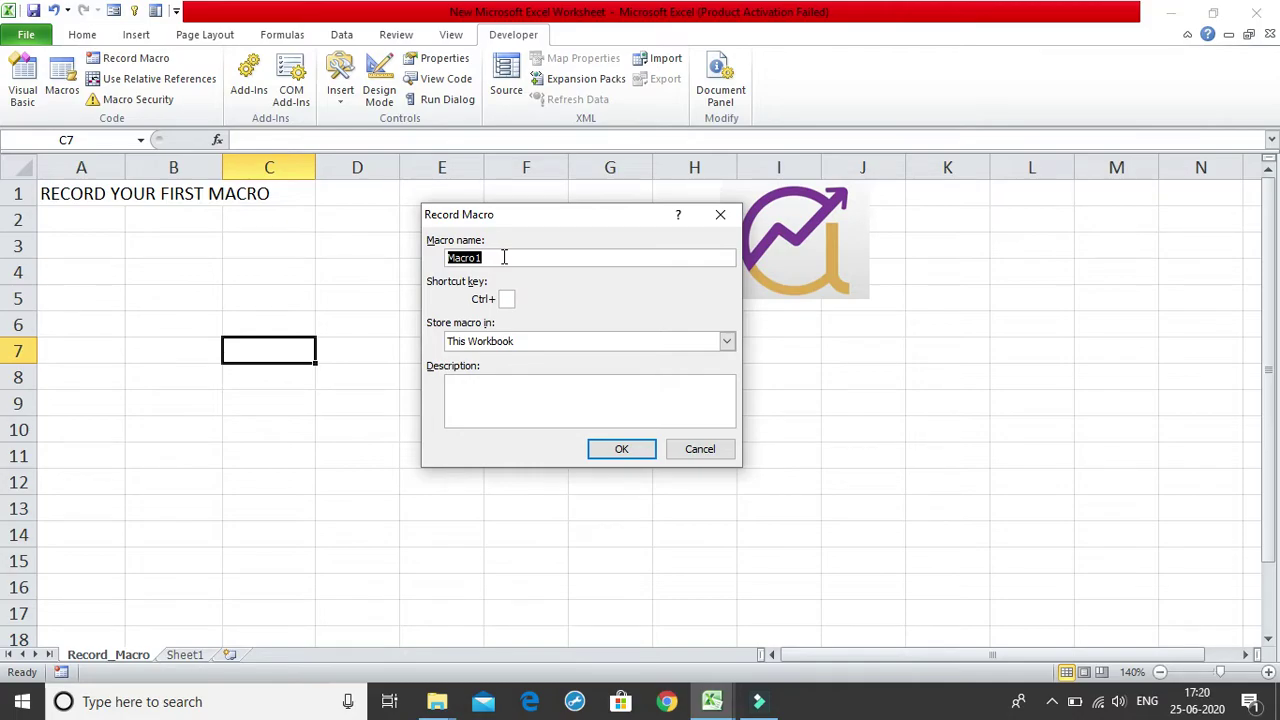
{"action": "type", "text": "First_Macro"}
{"action": "left_click", "coordinate": [509, 298]}
{"action": "type", "text": "F"}
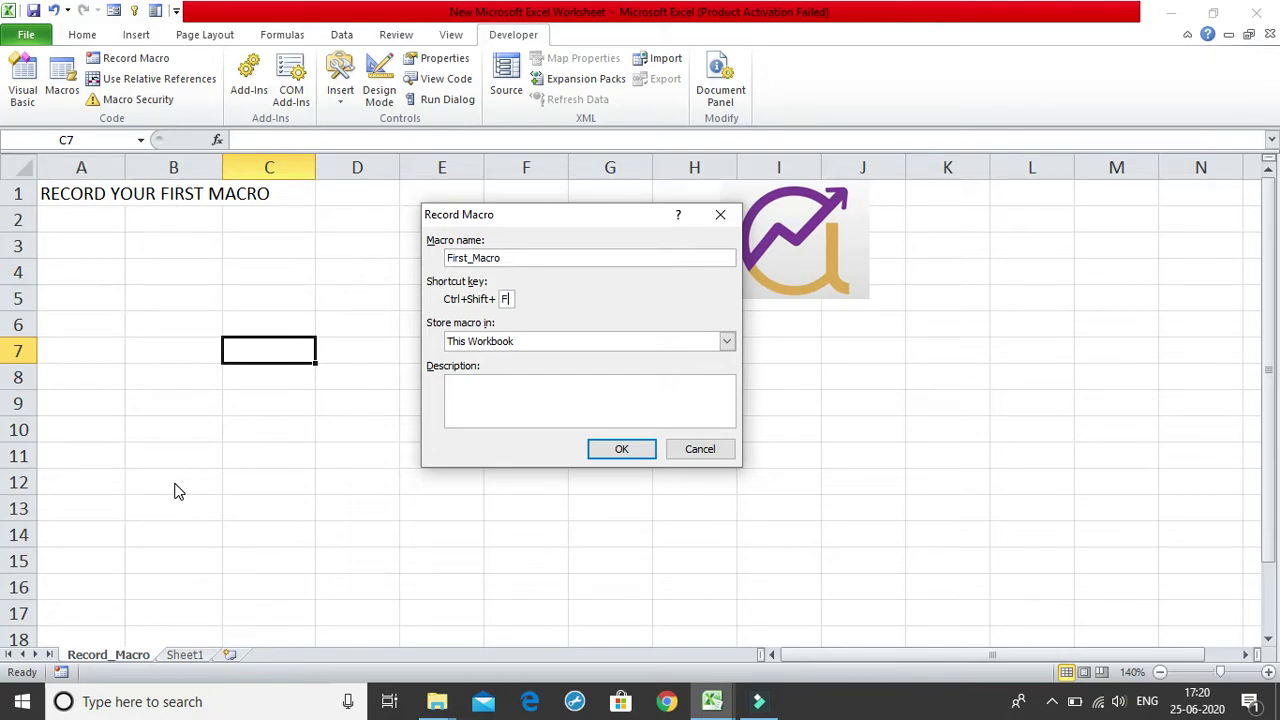
{"action": "left_click", "coordinate": [479, 396]}
{"action": "type", "text": "Formatting First Row"}
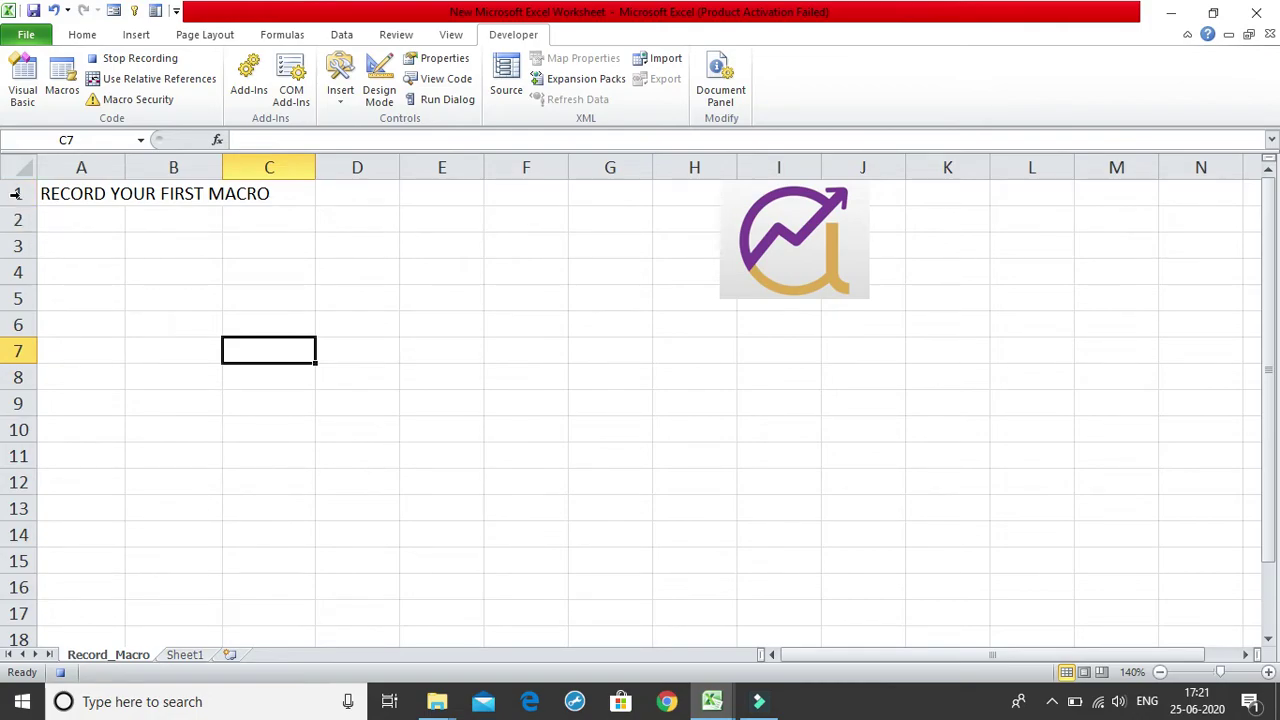
Format the whole of row 1 with a light red fill, font size 14 and bold text.
{"action": "left_click", "coordinate": [16, 195]}
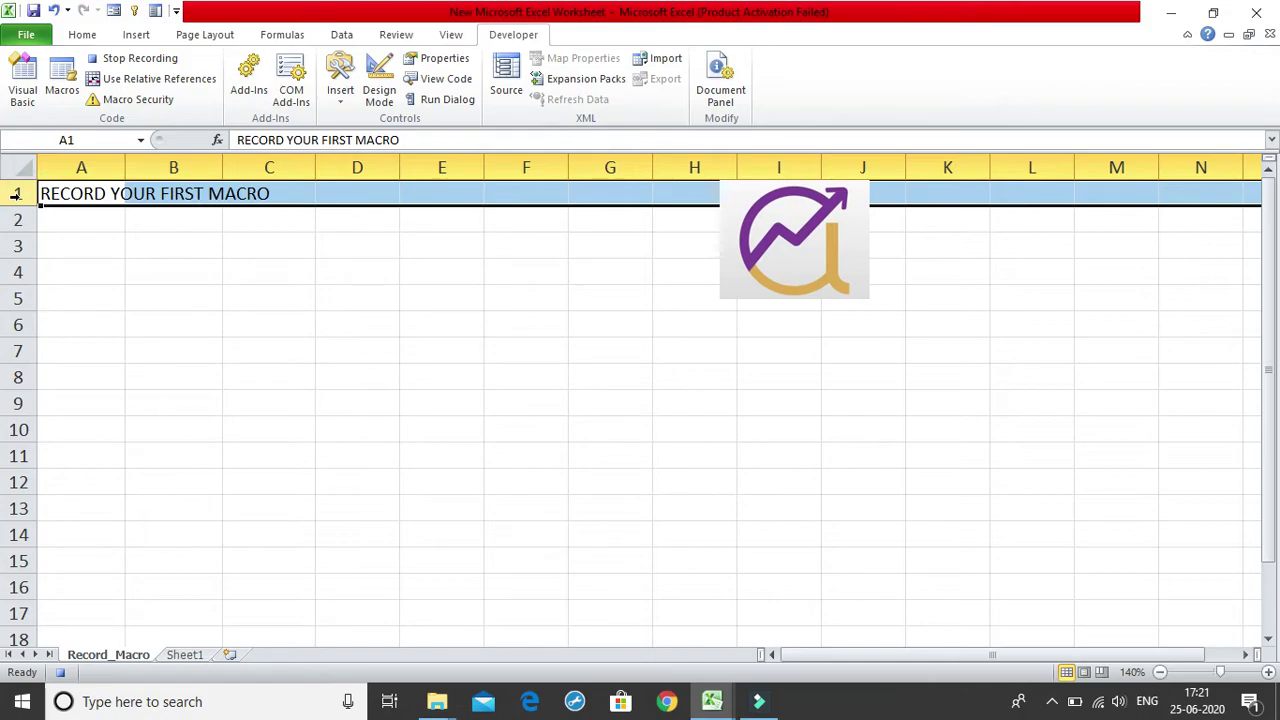
{"action": "left_click", "coordinate": [88, 36]}
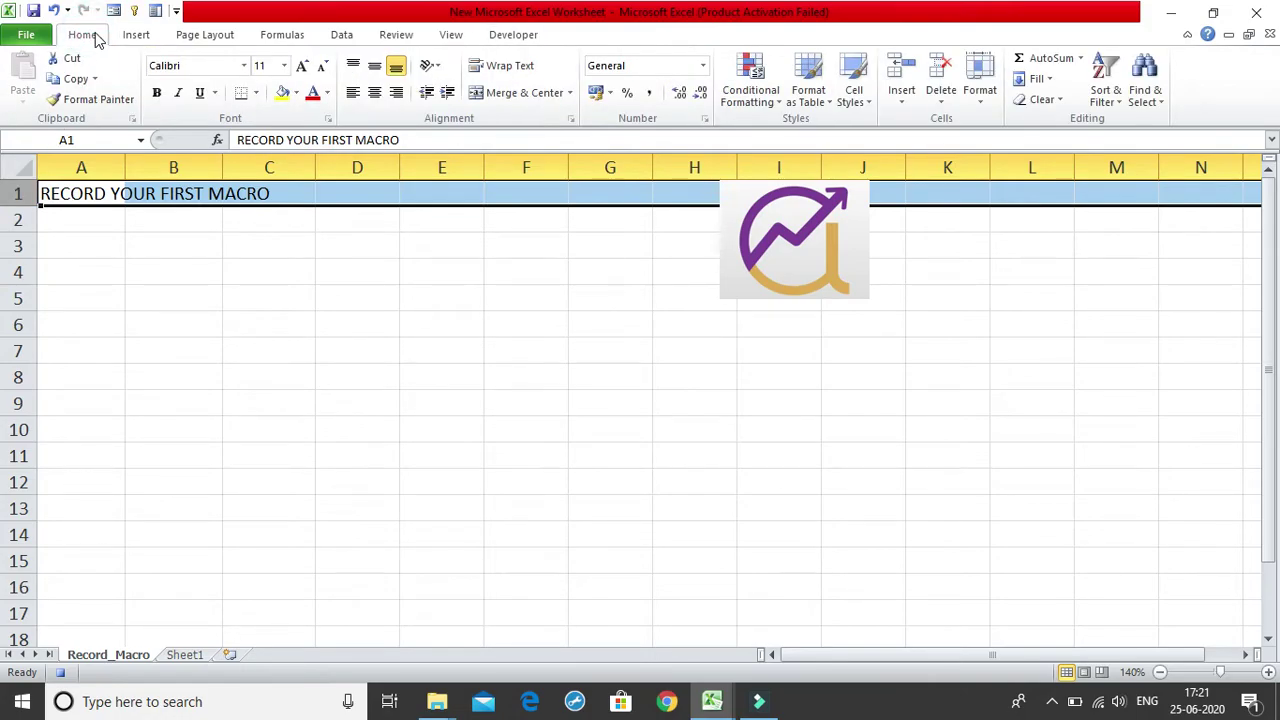
{"action": "left_click", "coordinate": [295, 95]}
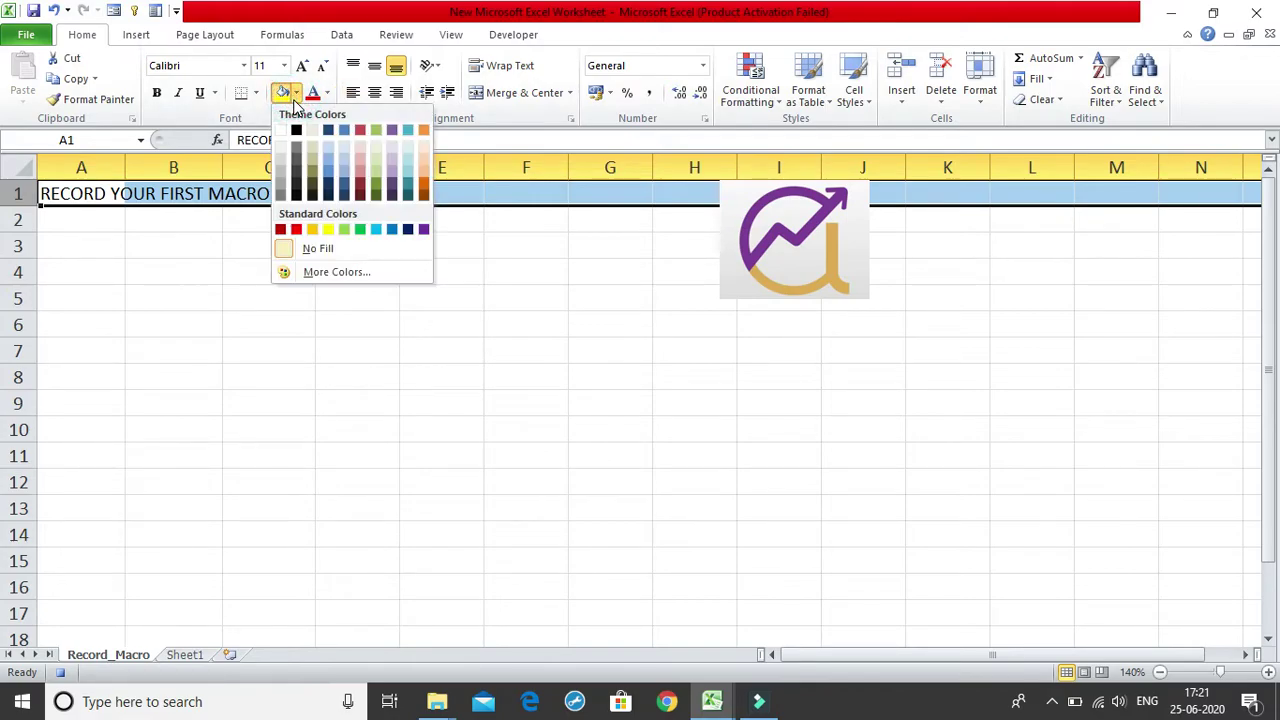
{"action": "left_click", "coordinate": [361, 163]}
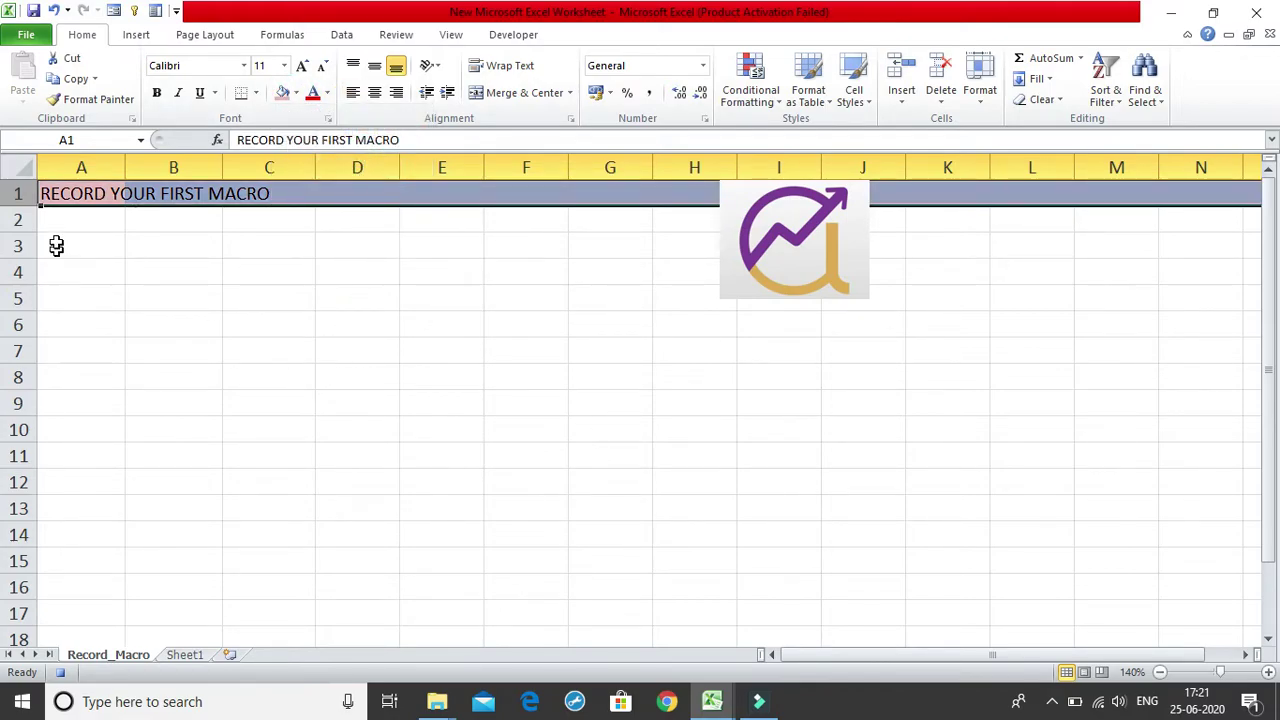
{"action": "left_click", "coordinate": [302, 66]}
{"action": "left_click", "coordinate": [302, 66]}
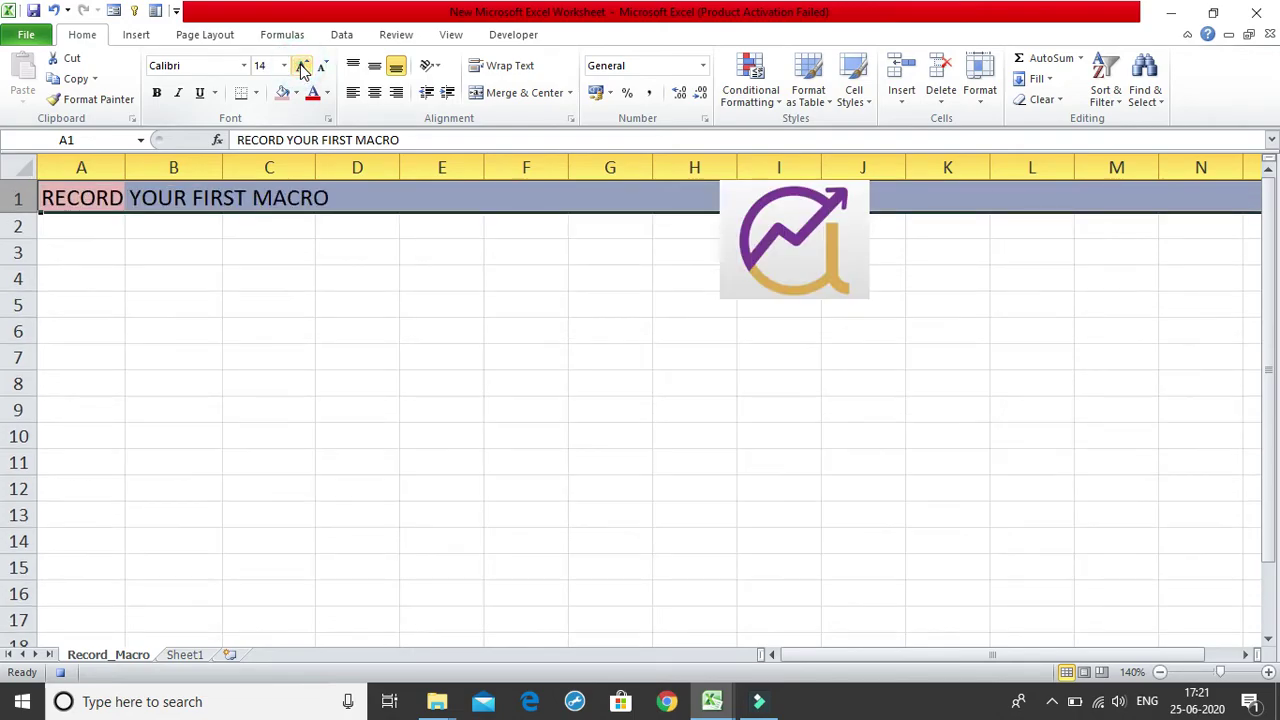
{"action": "left_click", "coordinate": [157, 93]}
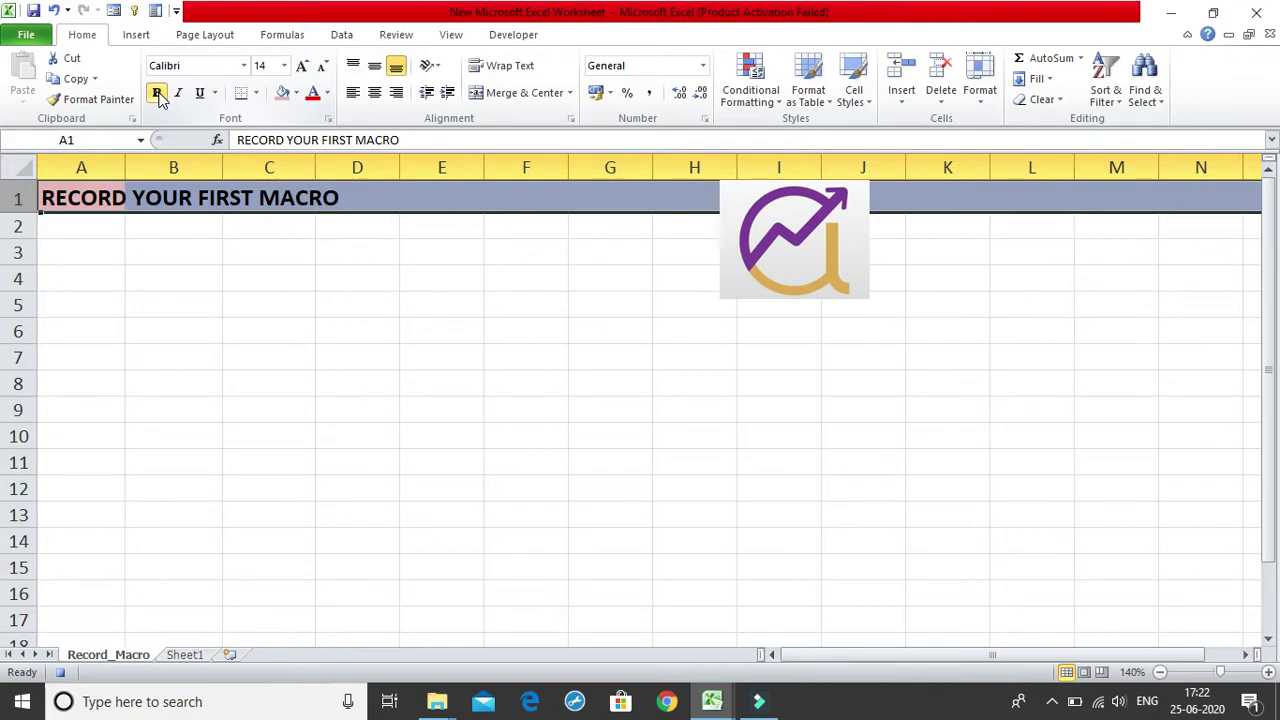
Add a bottom border to the whole of row 1, ending with cell B3 selected.
{"action": "left_click", "coordinate": [93, 203]}
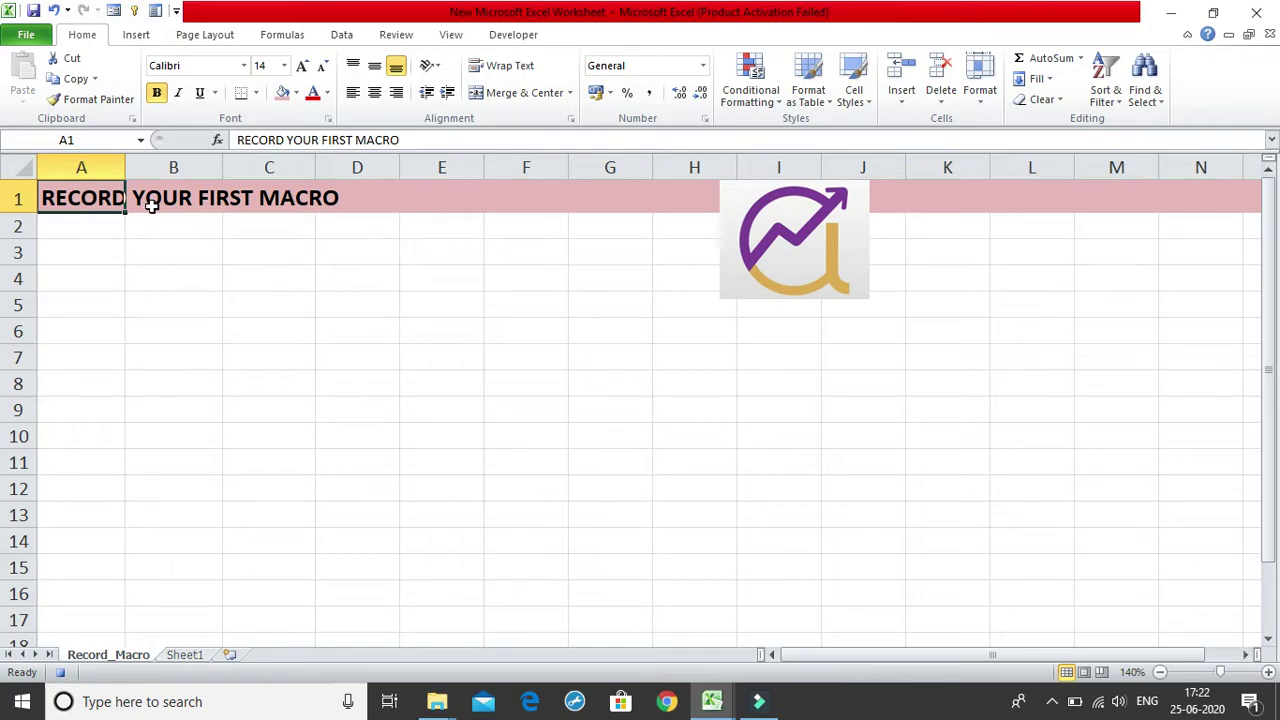
{"action": "left_click", "coordinate": [18, 198]}
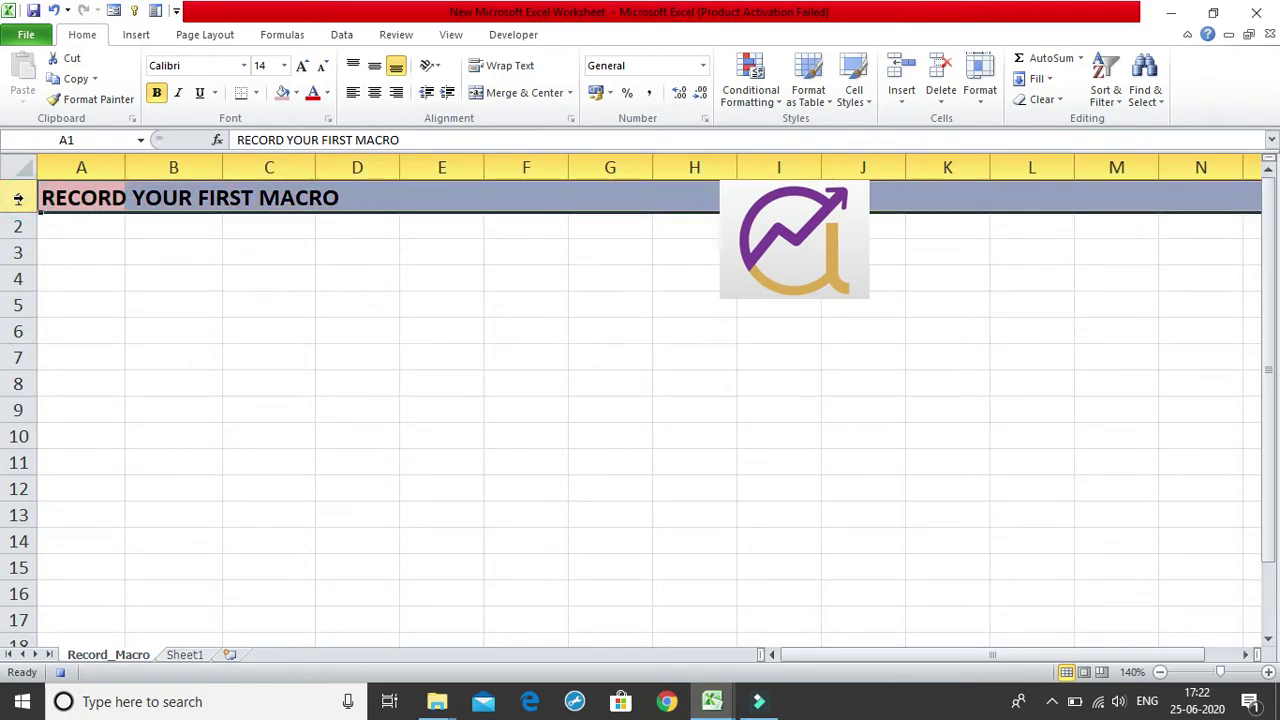
{"action": "left_click", "coordinate": [240, 94]}
{"action": "left_click", "coordinate": [146, 264]}
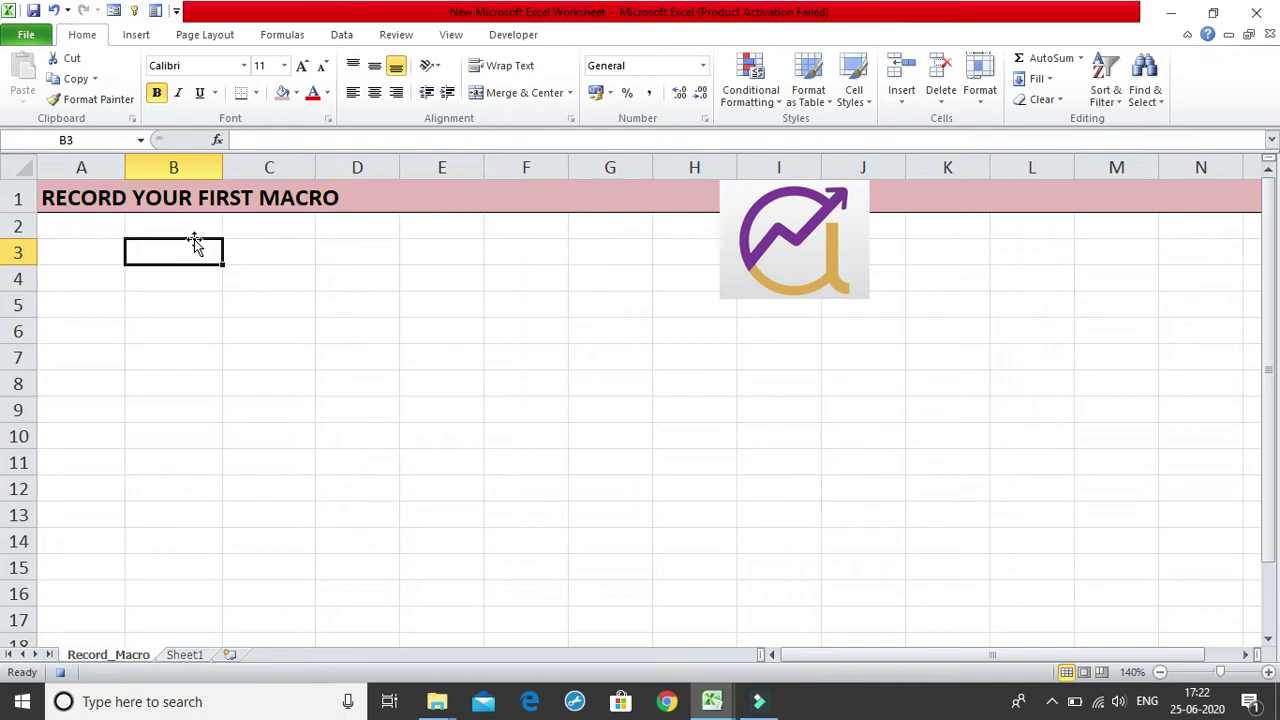
Stop recording the macro and switch to Sheet1 with the employee list.
{"action": "left_click", "coordinate": [62, 672]}
{"action": "left_click", "coordinate": [522, 33]}
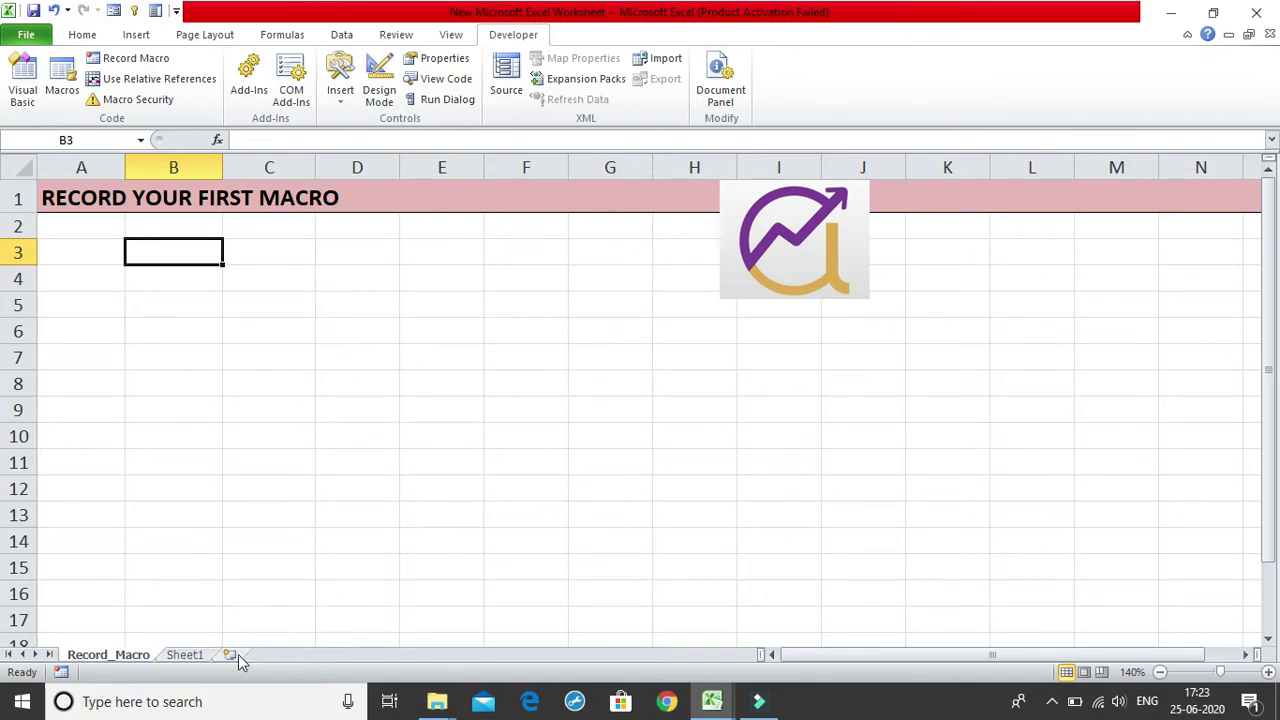
{"action": "left_click", "coordinate": [195, 655]}
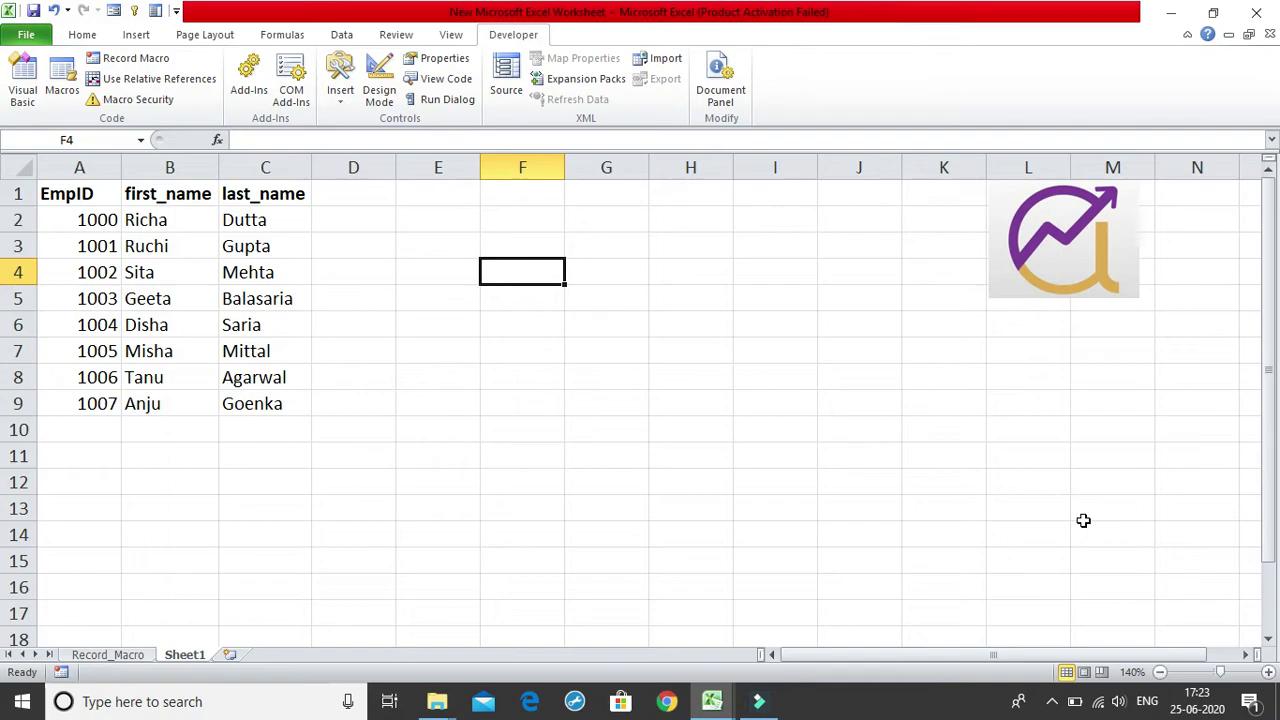
{"action": "type", "text": "F"}
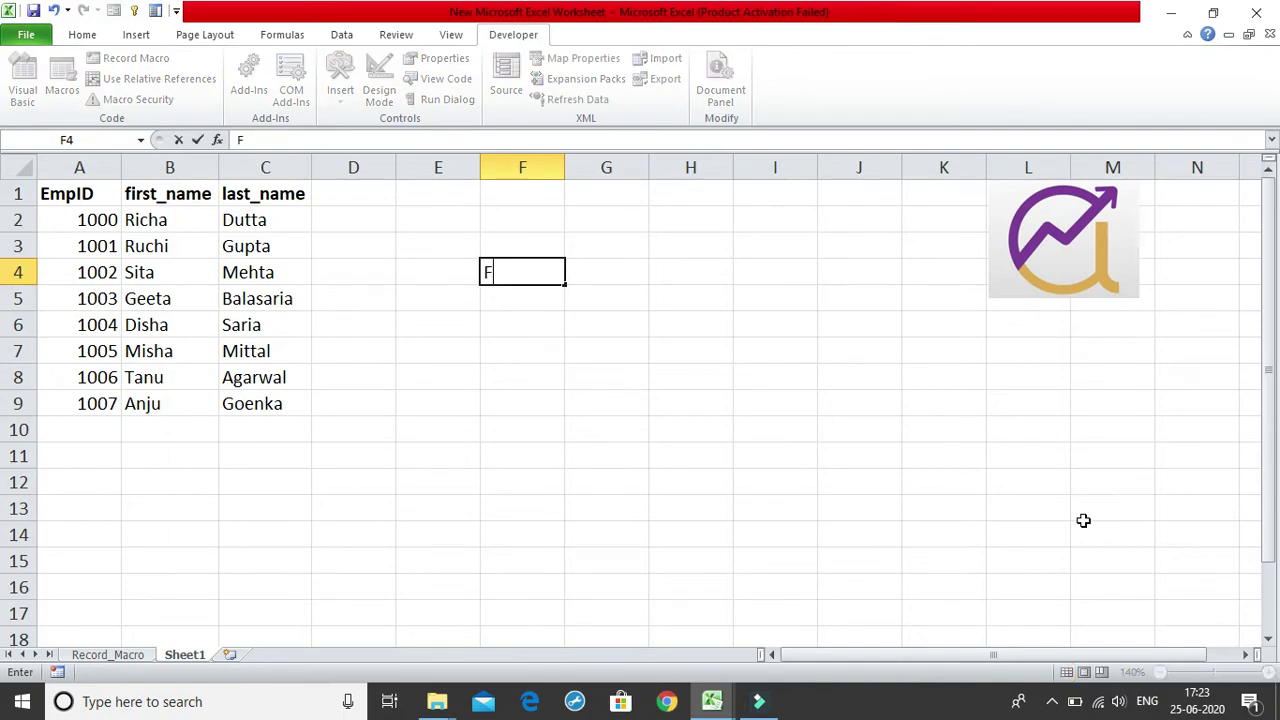
{"action": "key", "text": "BackSpace"}
{"action": "key", "text": "ctrl+1"}
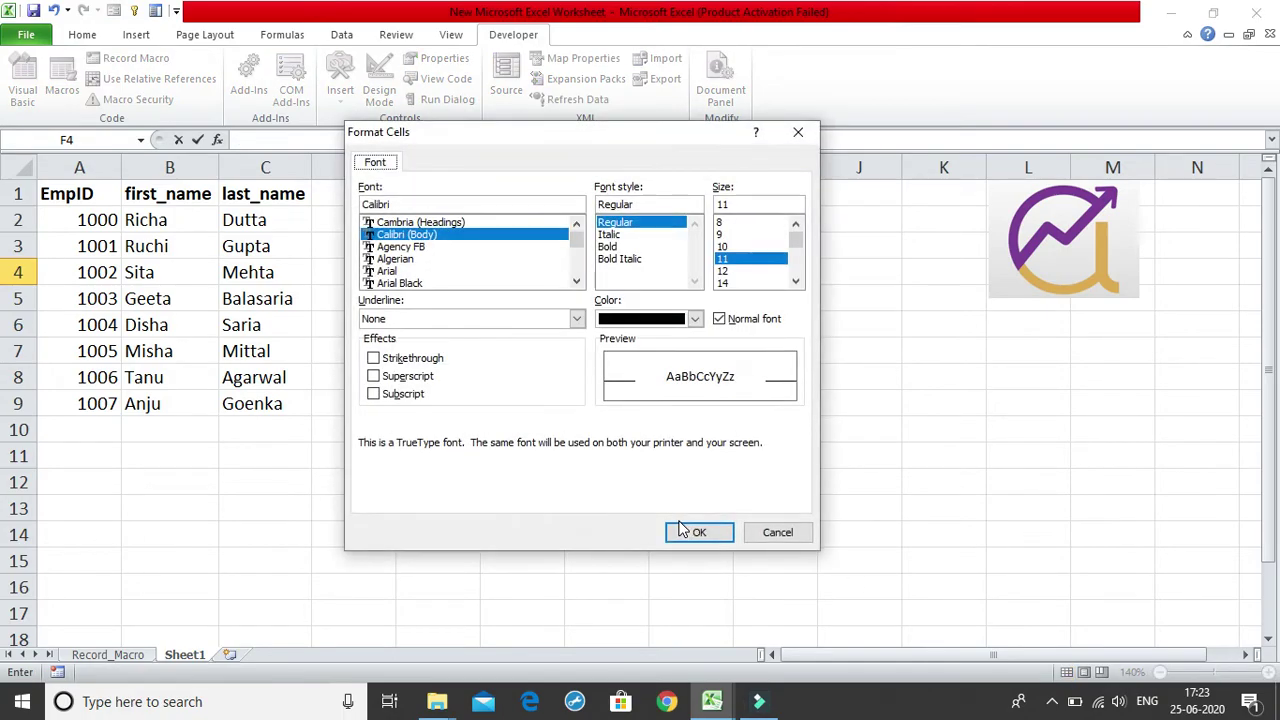
{"action": "left_click", "coordinate": [788, 535]}
{"action": "left_click", "coordinate": [478, 298]}
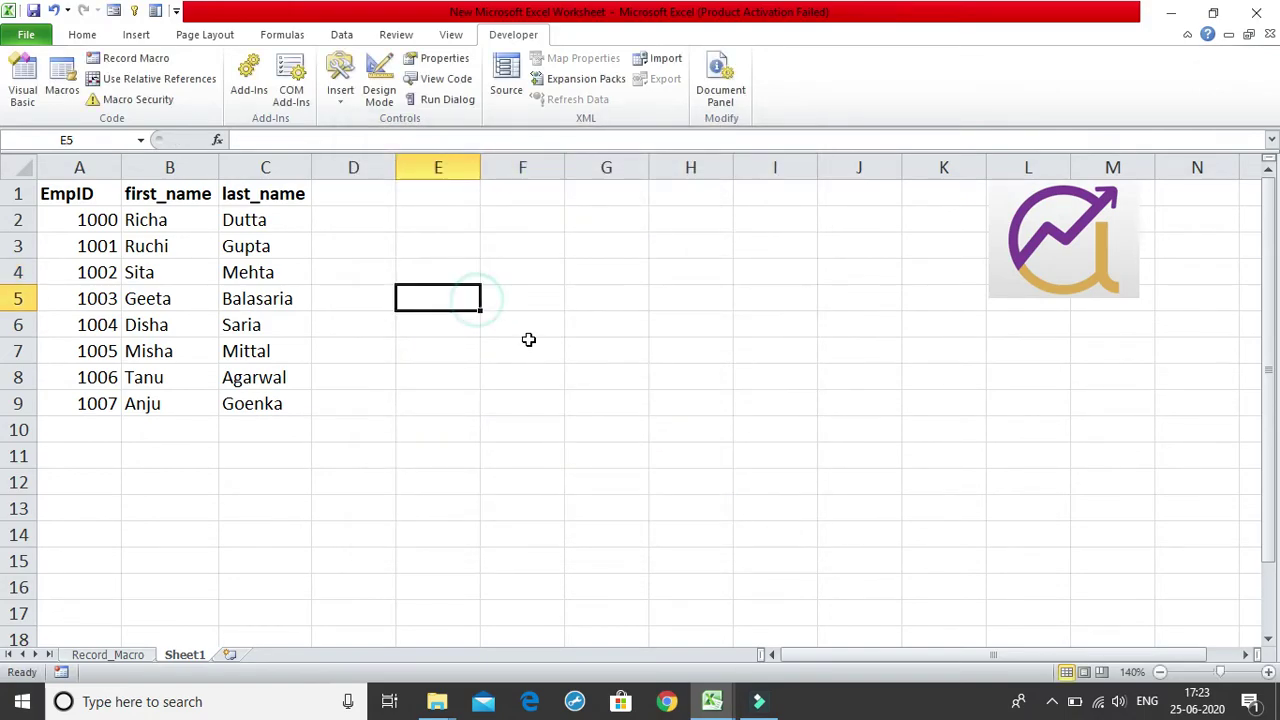
Run First_Macro on Sheet1 and autofit column B to its contents.
{"action": "left_click", "coordinate": [528, 341]}
{"action": "key", "text": "ctrl+shift+h"}
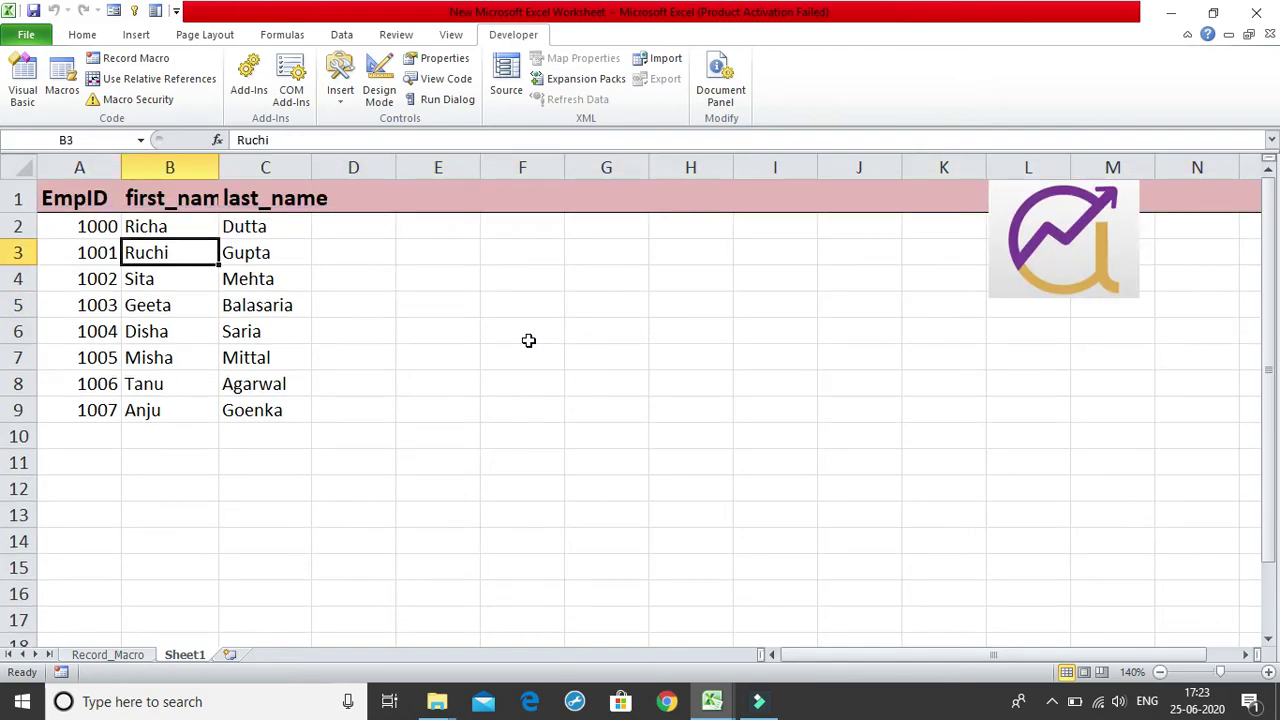
{"action": "double_click", "coordinate": [218, 165]}
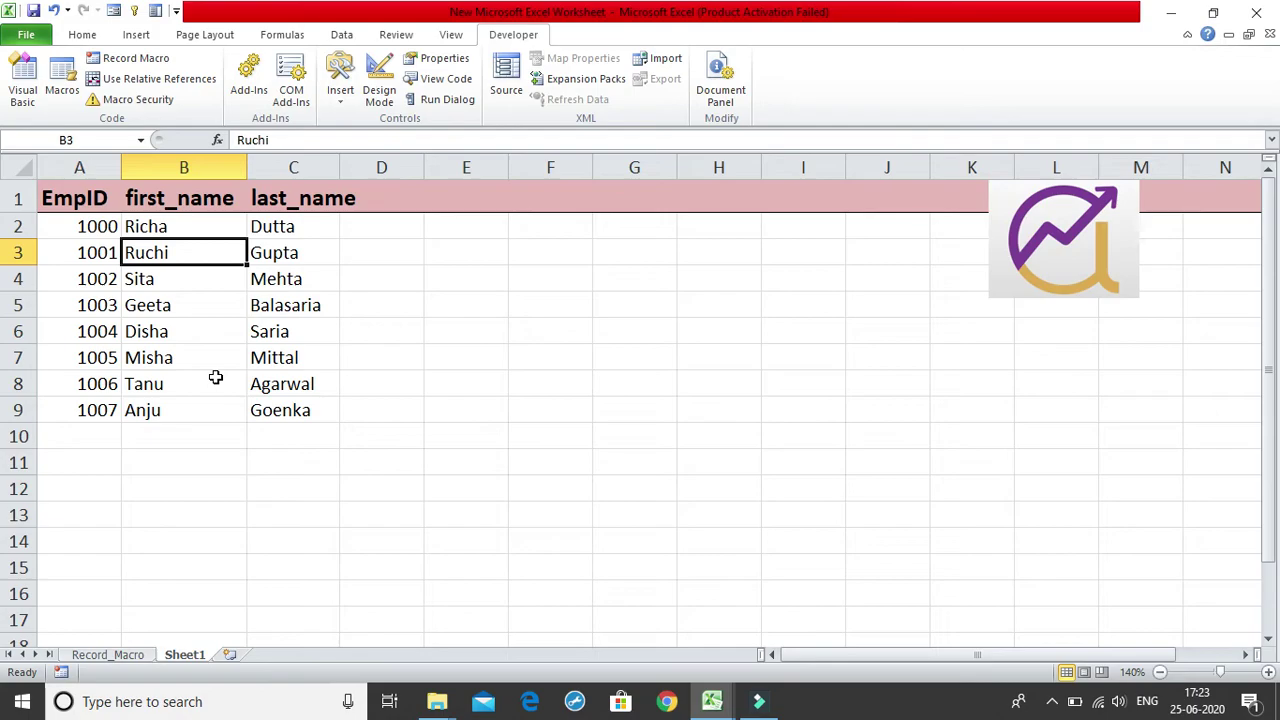
Add a new worksheet and run First_Macro on it, listing only the macros in This Workbook.
{"action": "left_click", "coordinate": [229, 656]}
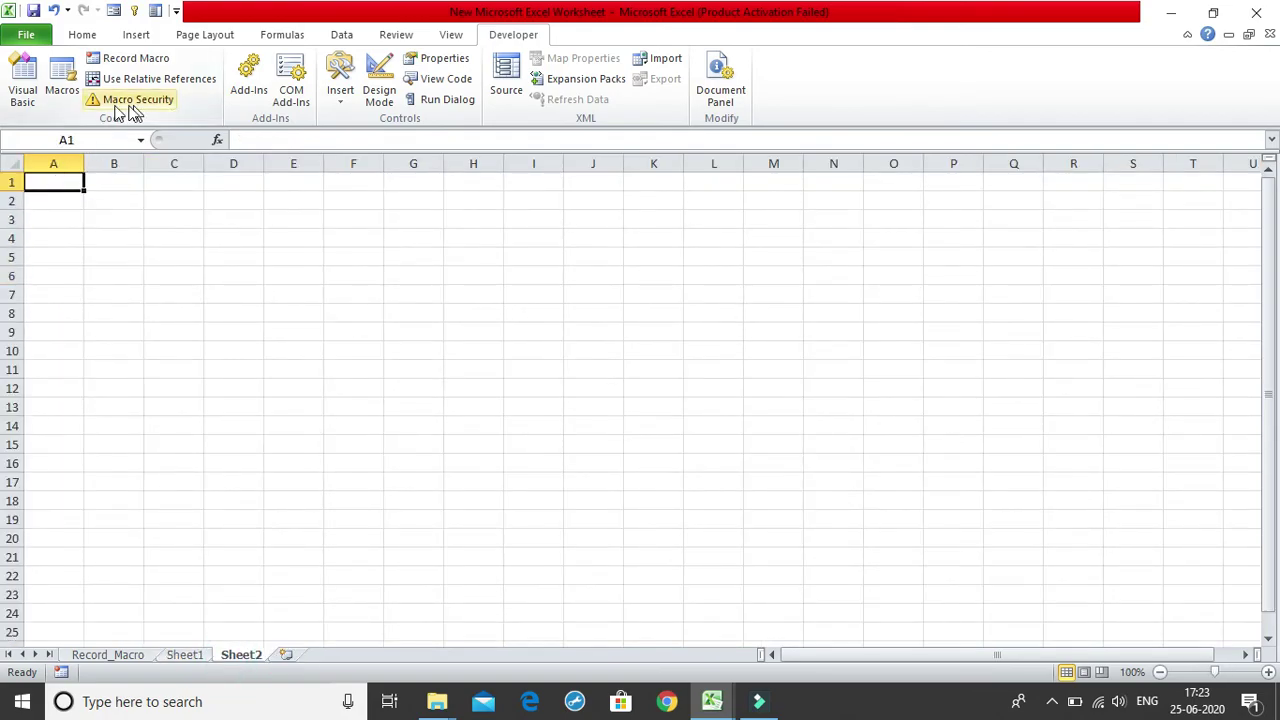
{"action": "left_click", "coordinate": [62, 90]}
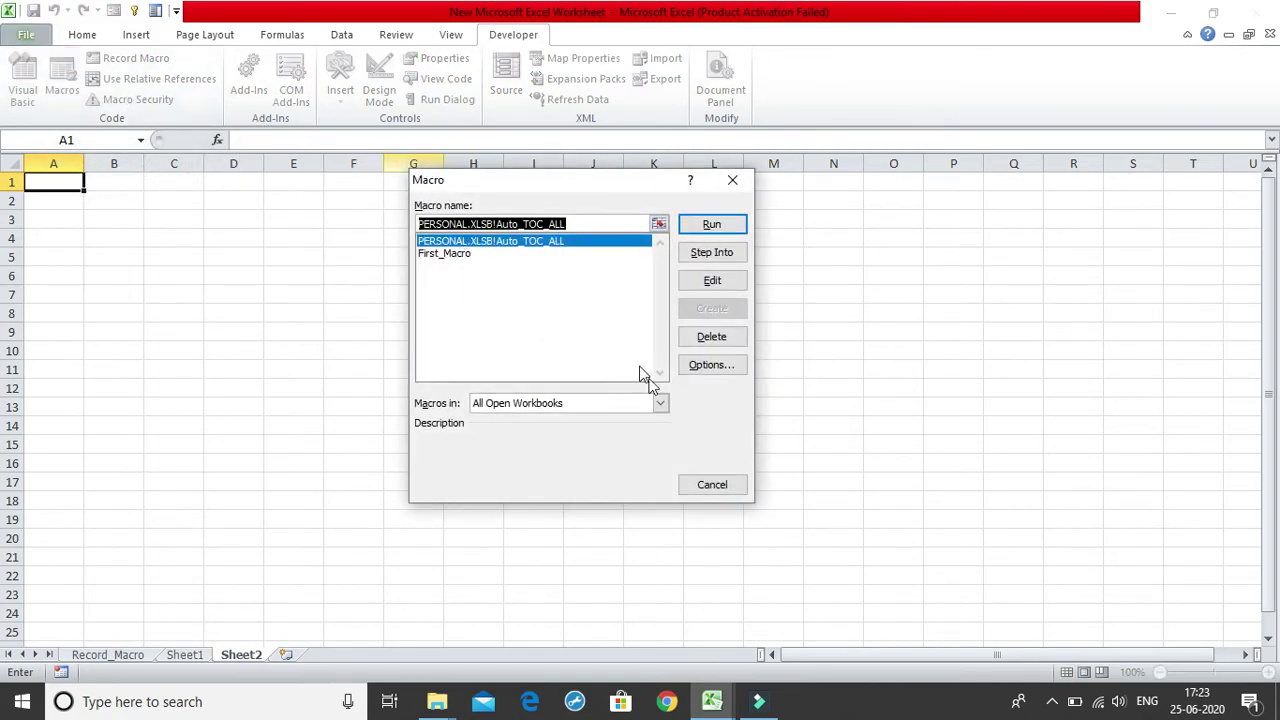
{"action": "left_click", "coordinate": [660, 403]}
{"action": "left_click", "coordinate": [612, 440]}
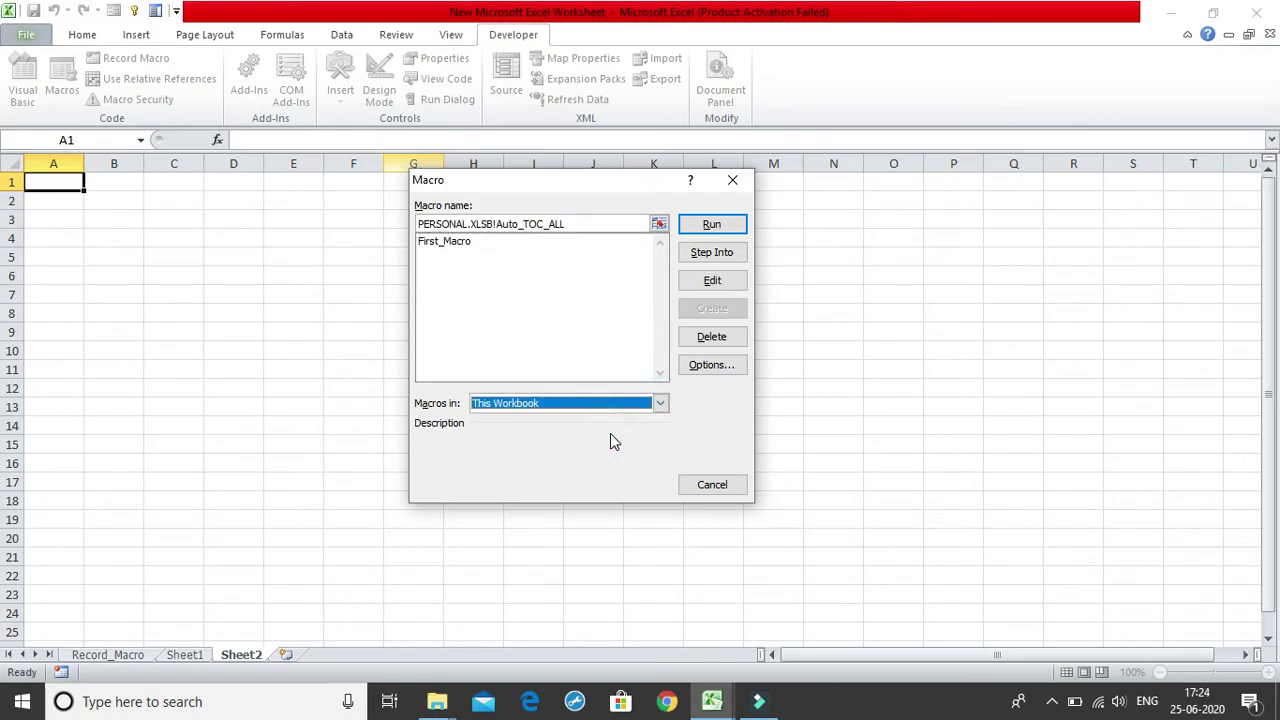
{"action": "left_click", "coordinate": [443, 244]}
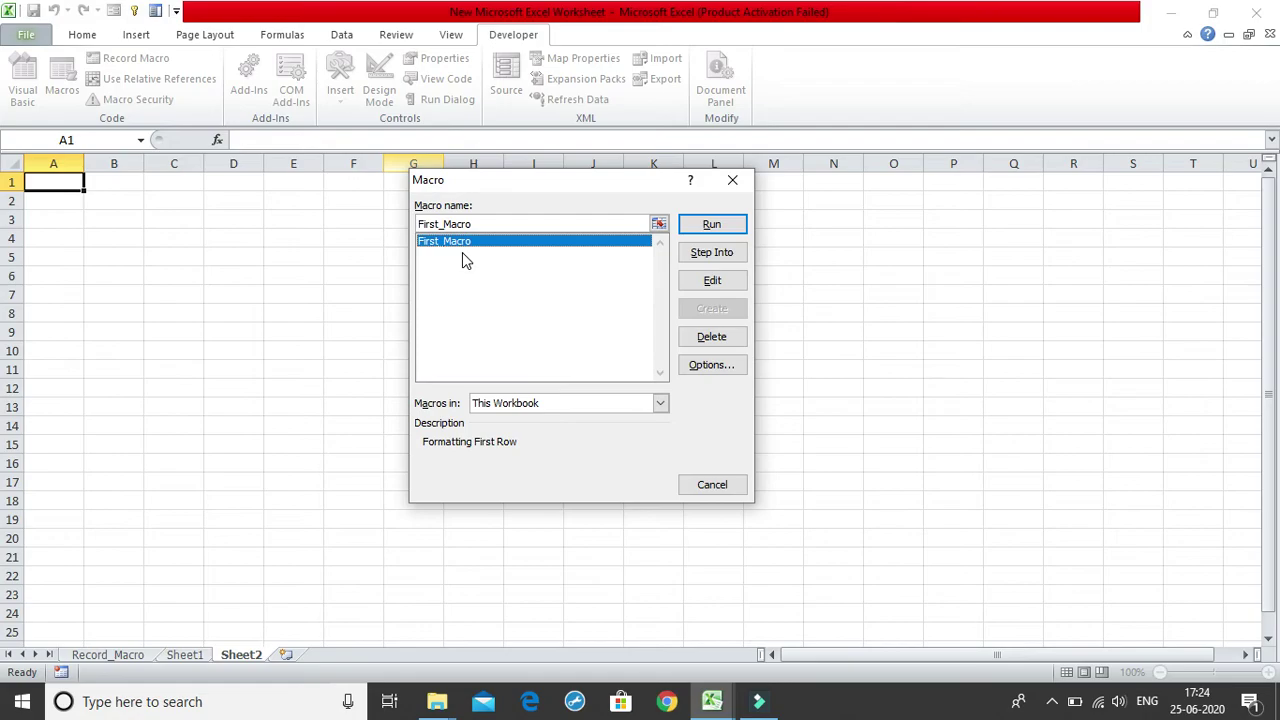
{"action": "left_click", "coordinate": [709, 233]}
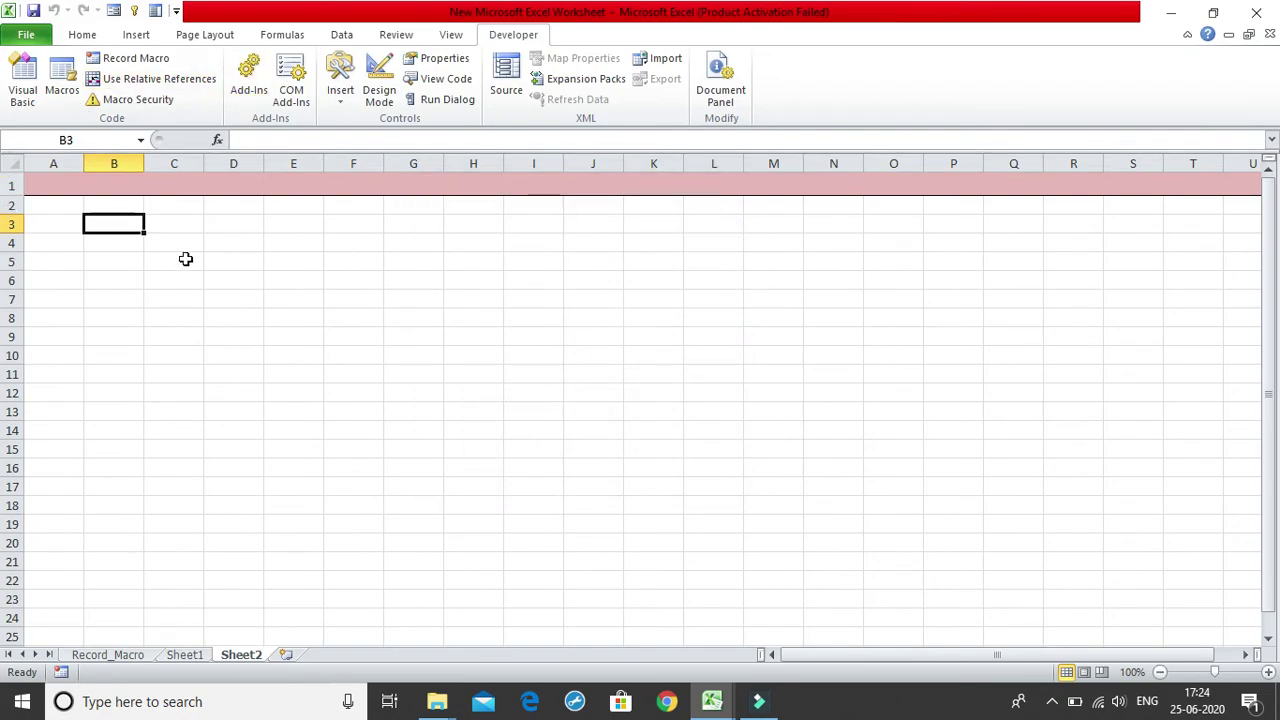
Enter "demo1" in cell A1 of Sheet2.
{"action": "left_click", "coordinate": [60, 184]}
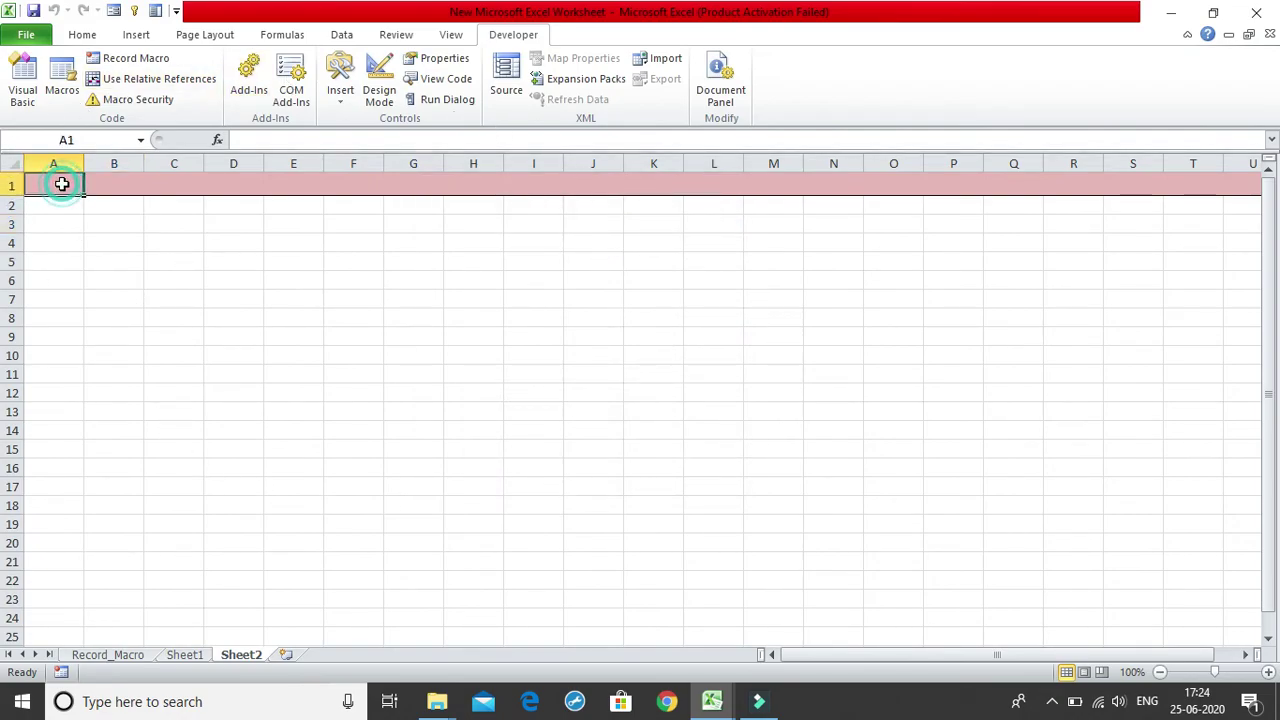
{"action": "type", "text": "demo1"}
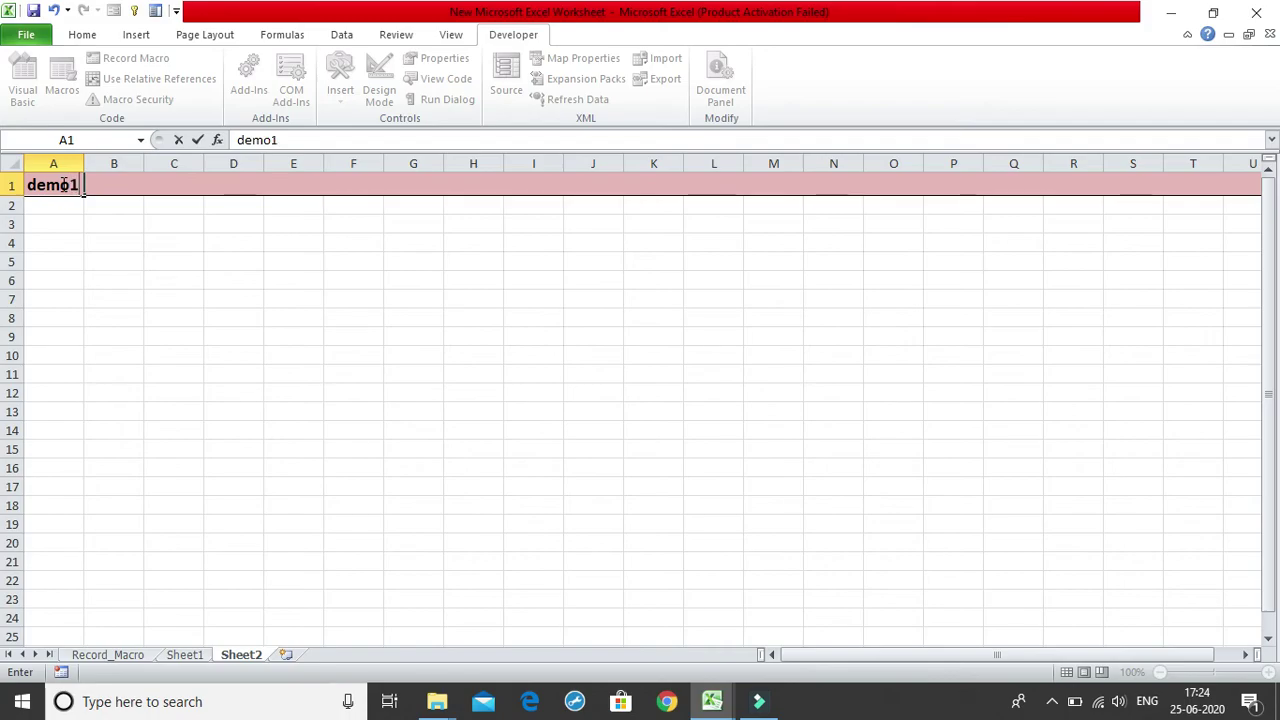
{"action": "left_click", "coordinate": [951, 524]}
{"action": "left_click", "coordinate": [1268, 672]}
{"action": "left_click", "coordinate": [1268, 672]}
{"action": "left_click", "coordinate": [1268, 672]}
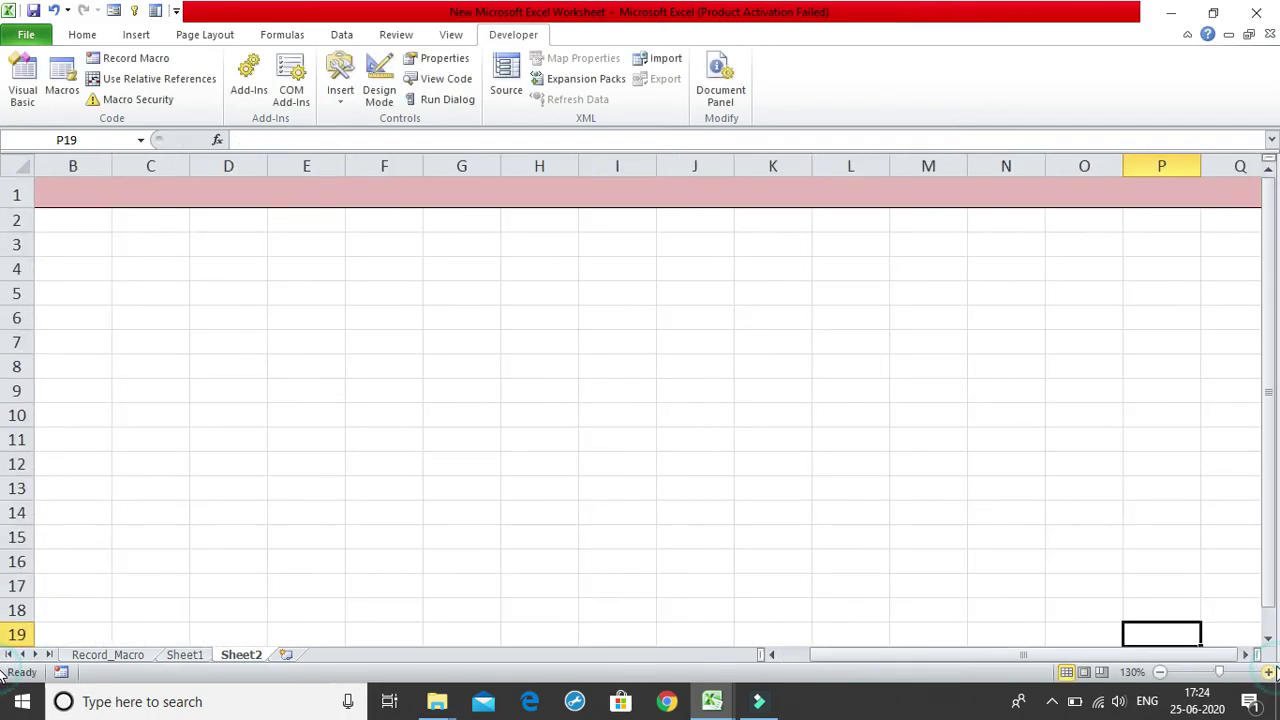
{"action": "left_click", "coordinate": [1268, 672]}
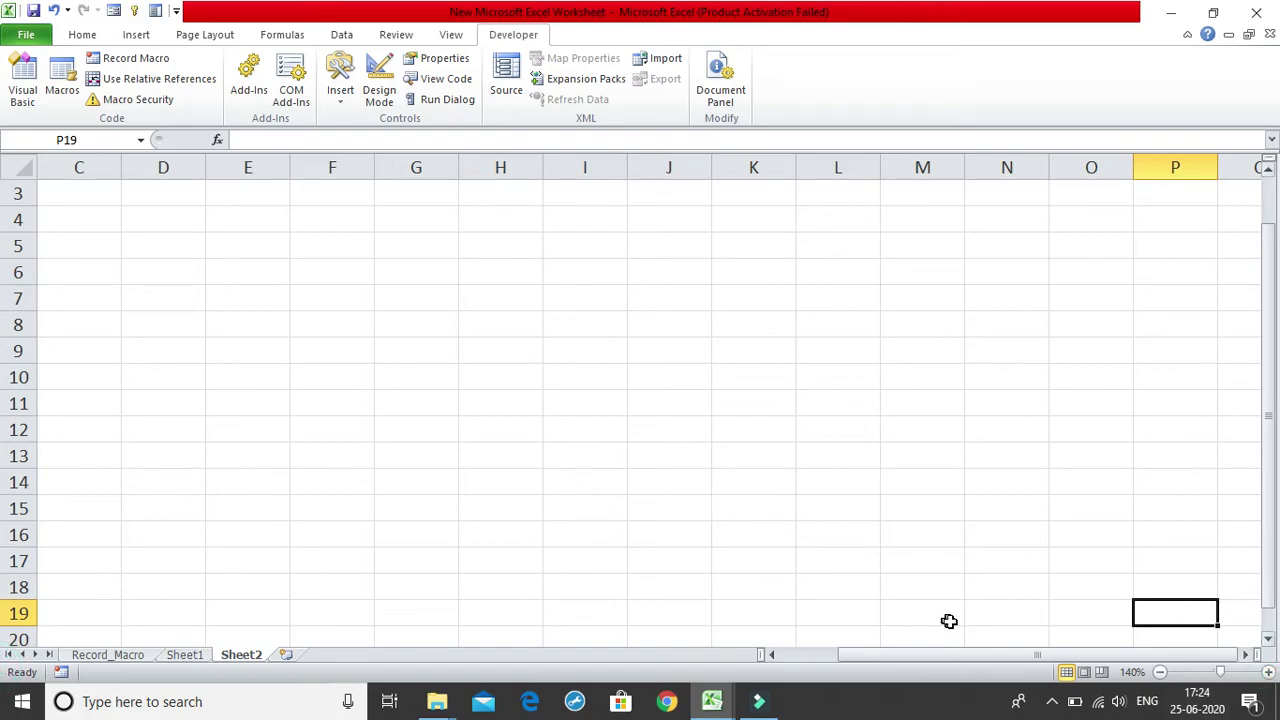
Return to cell A1 of Sheet2 and add a new worksheet zoomed to 140%.
{"action": "key", "text": "ctrl+shift+m"}
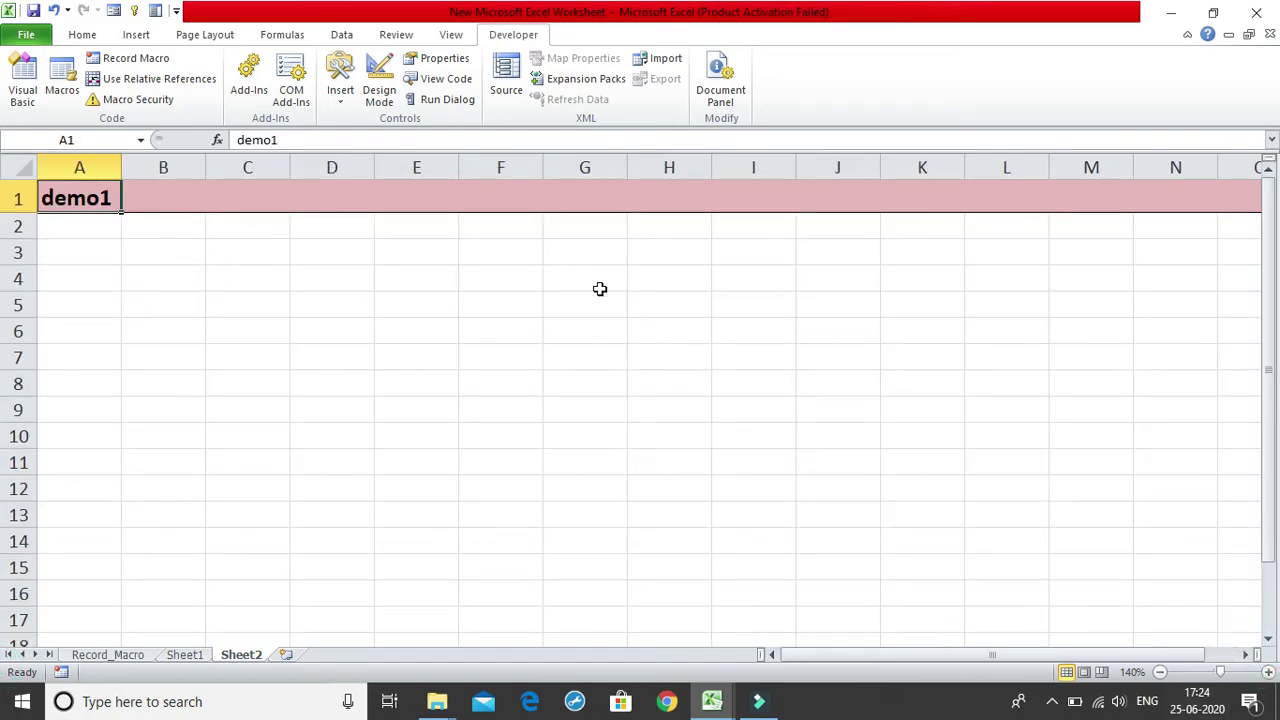
{"action": "left_click", "coordinate": [80, 38]}
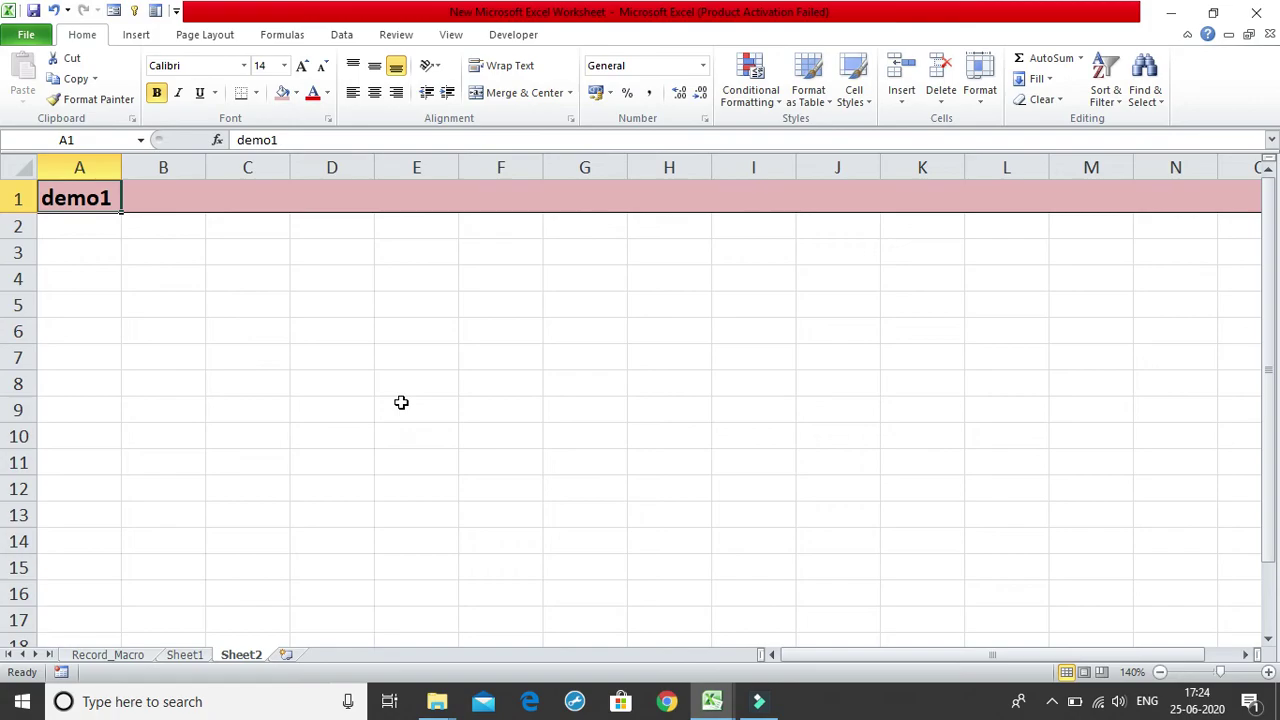
{"action": "left_click", "coordinate": [285, 654]}
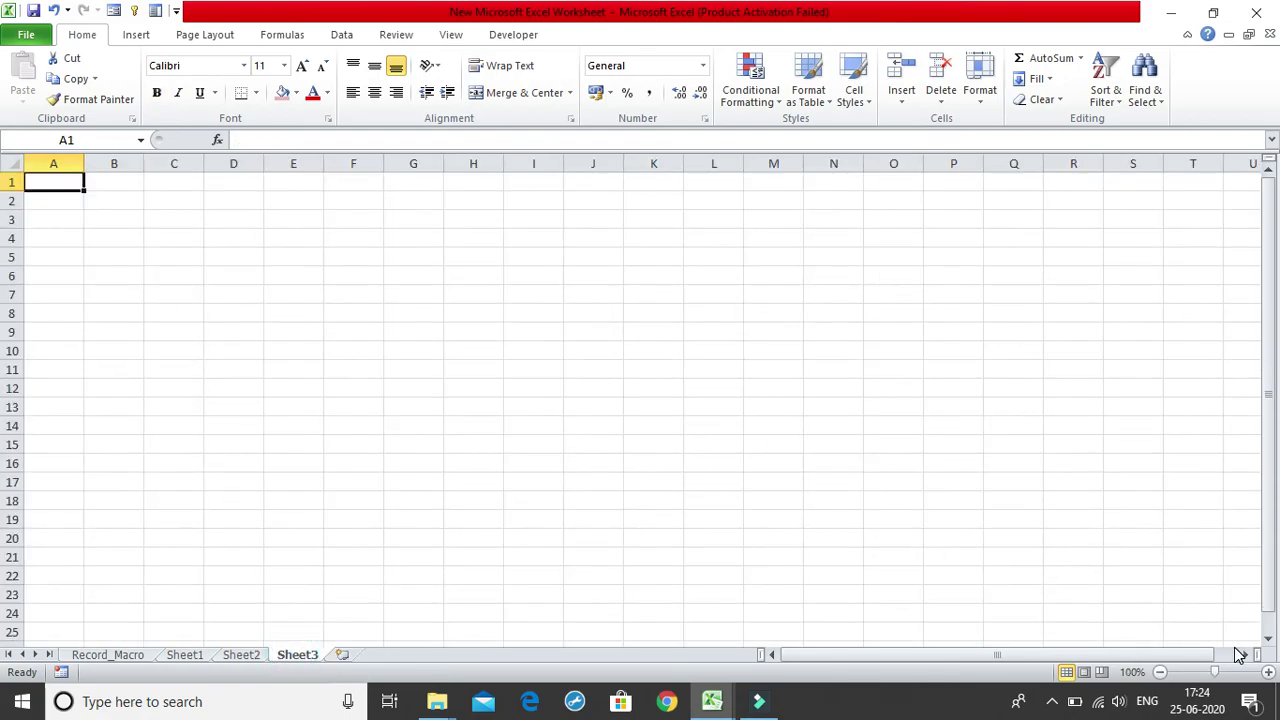
{"action": "left_click", "coordinate": [1268, 672]}
{"action": "left_click", "coordinate": [1268, 672]}
{"action": "left_click", "coordinate": [1268, 672]}
{"action": "left_click", "coordinate": [1268, 672]}
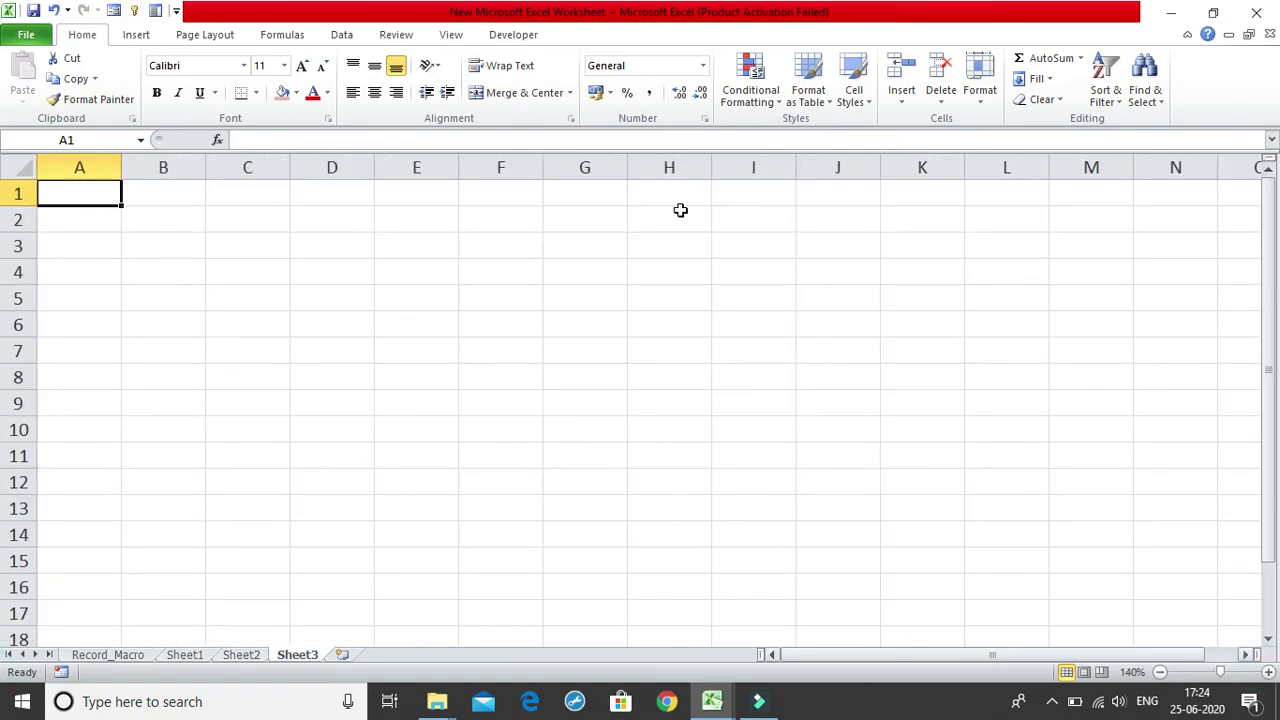
Run First_Macro on the empty Sheet3 with its keyboard shortcut, starting from cell B8.
{"action": "left_click", "coordinate": [446, 429]}
{"action": "left_click", "coordinate": [368, 293]}
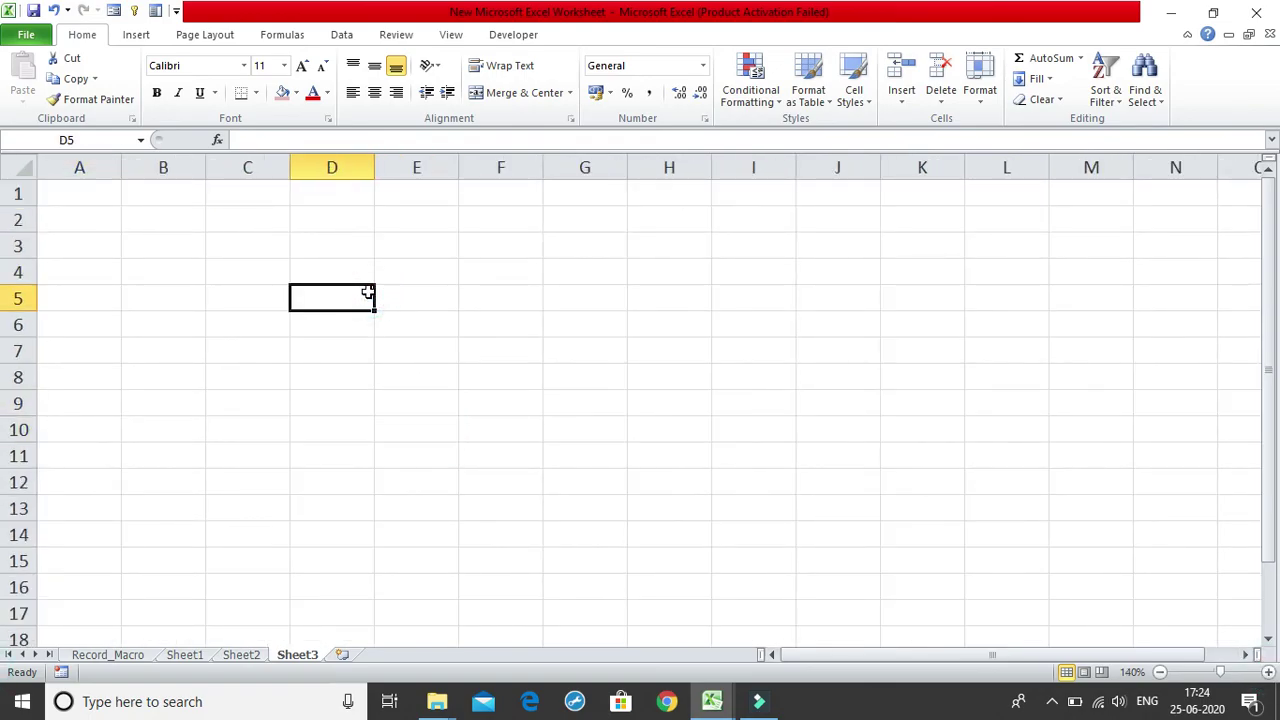
{"action": "type", "text": "F"}
{"action": "key", "text": "BackSpace"}
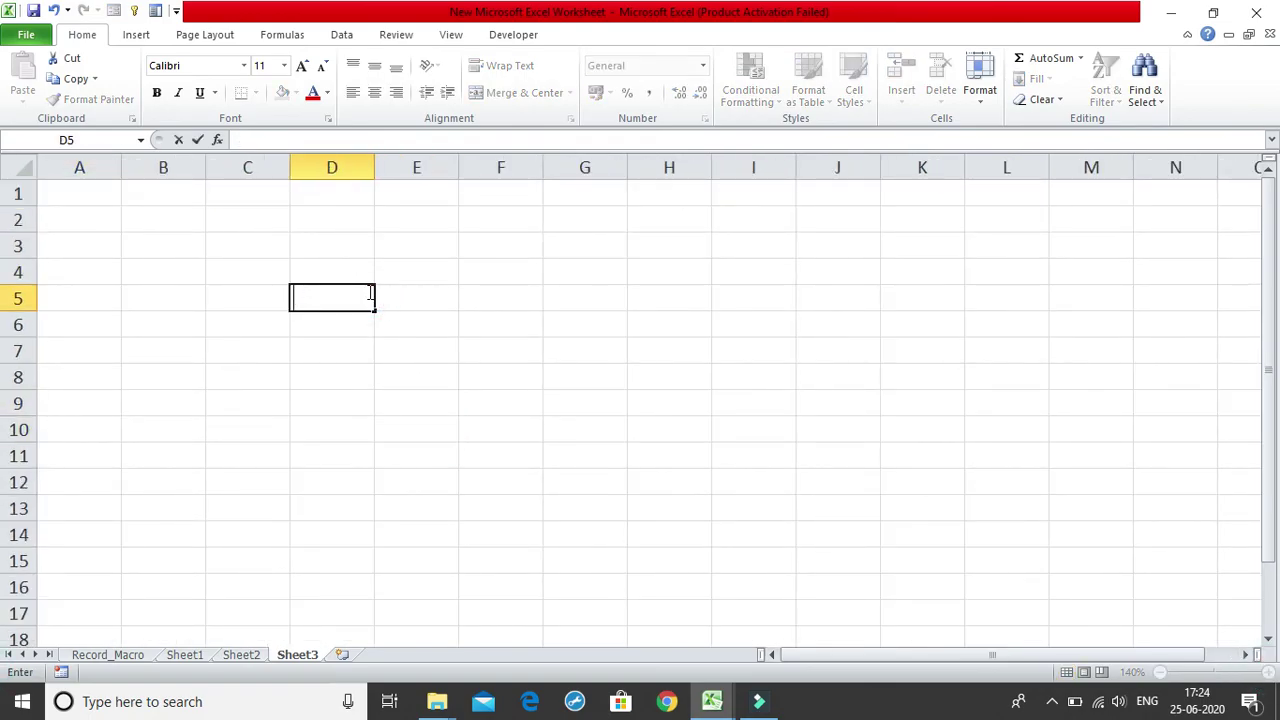
{"action": "left_click", "coordinate": [138, 386]}
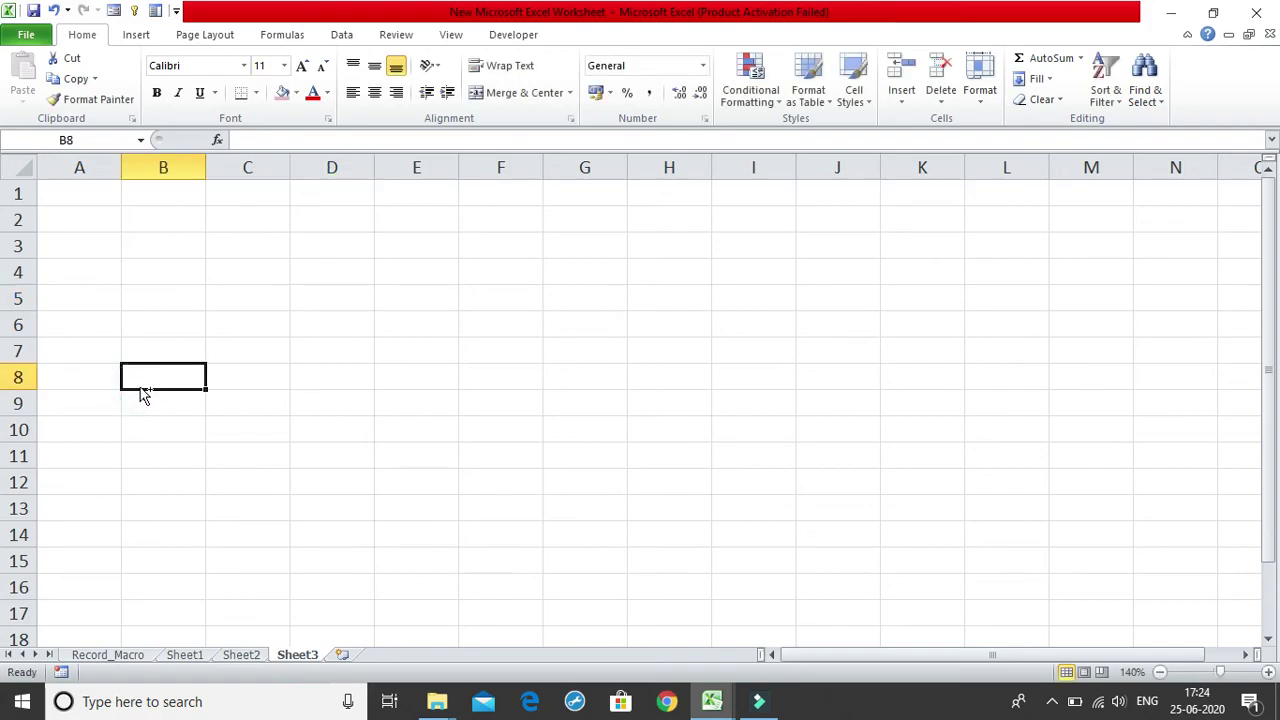
{"action": "key", "text": "ctrl+shift+f"}
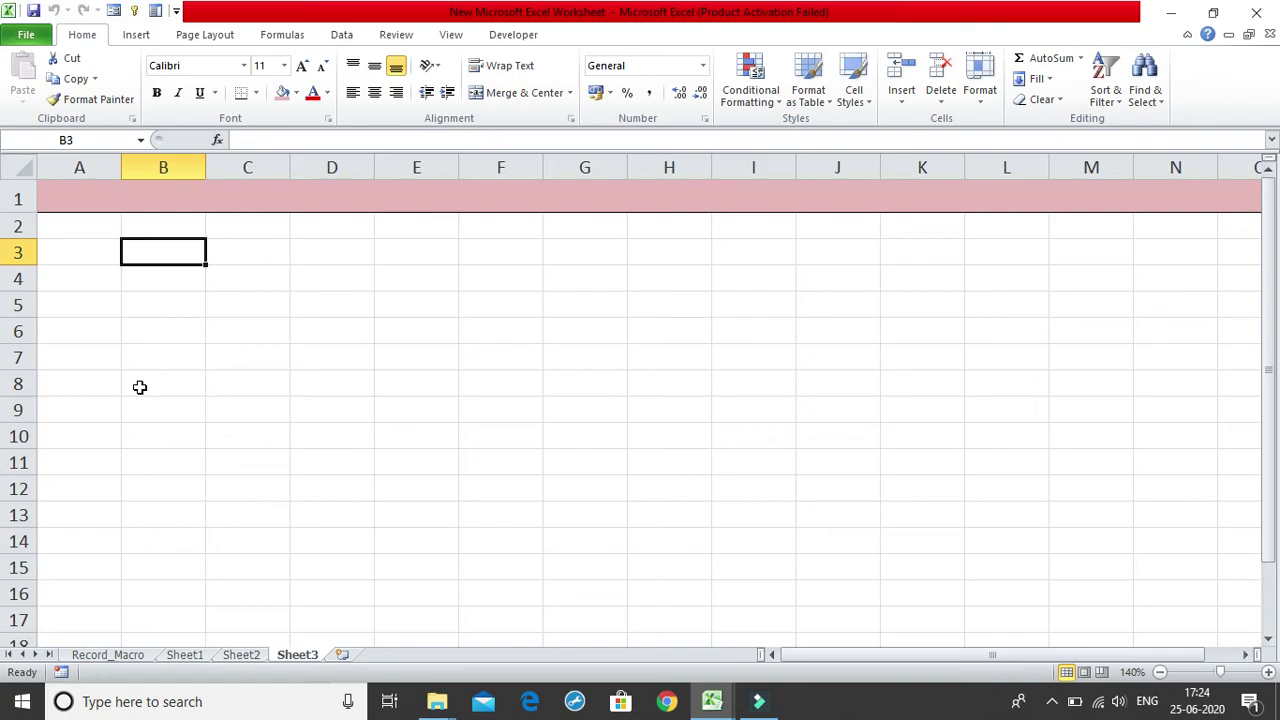
Open the list of available macros from Sheet3.
{"action": "left_click", "coordinate": [522, 34]}
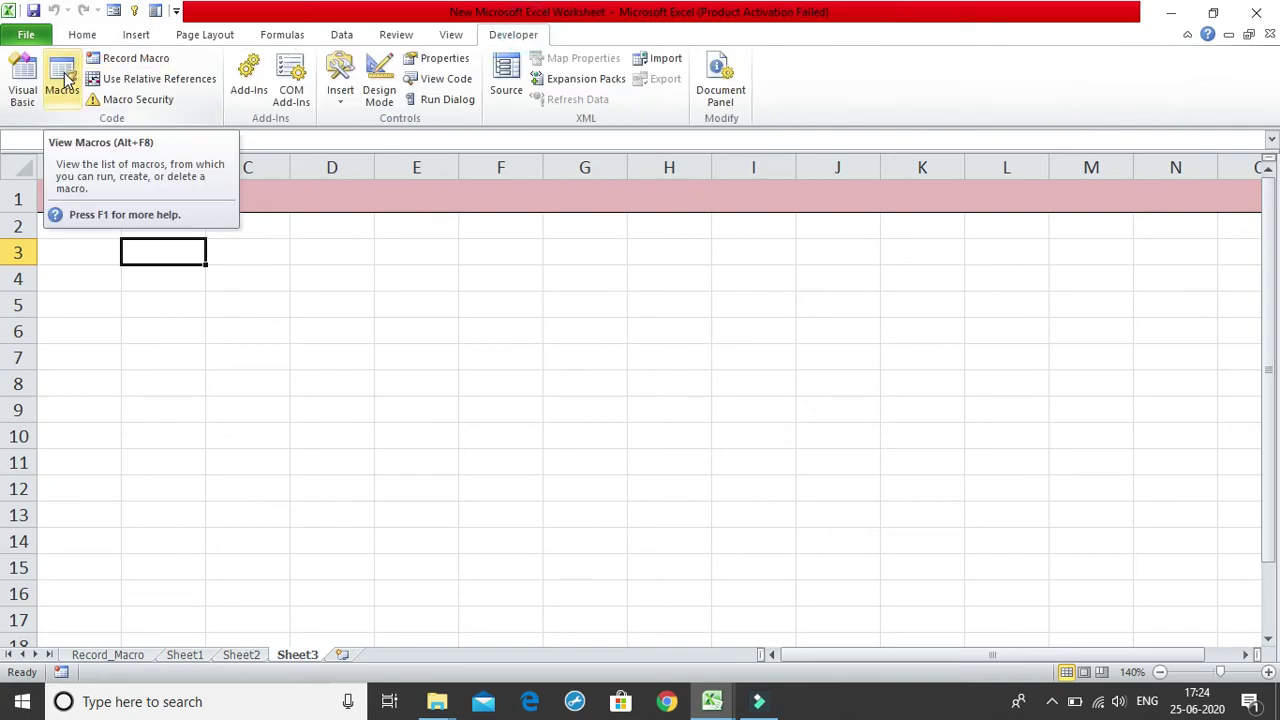